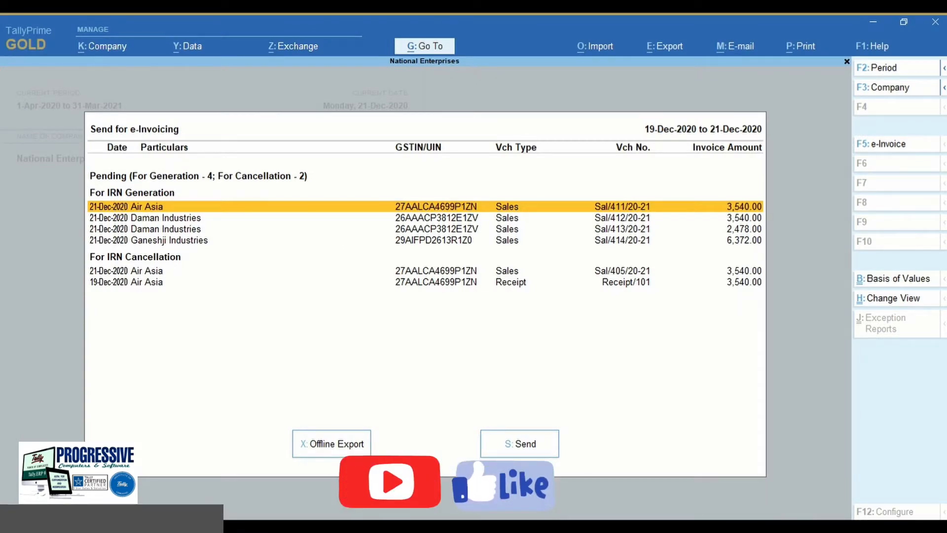
left_click(315, 437)
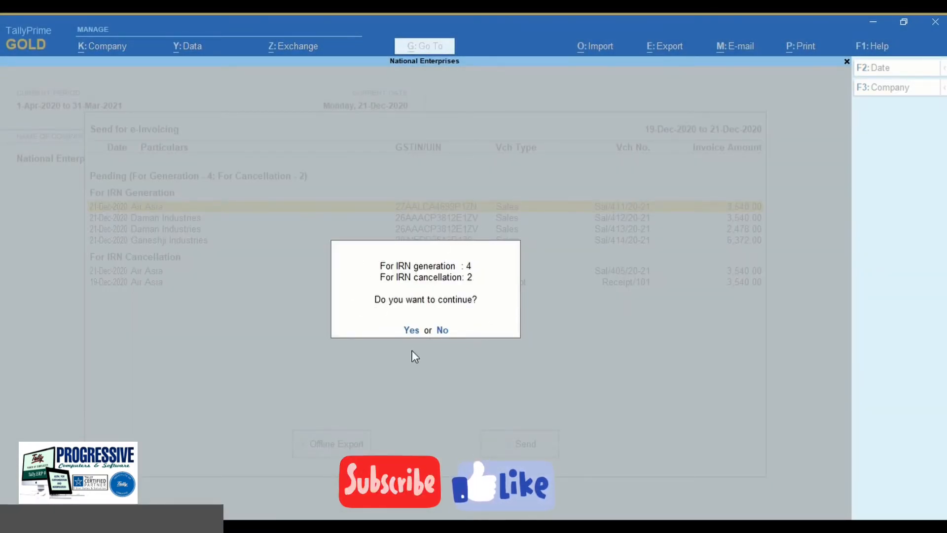
left_click(445, 334)
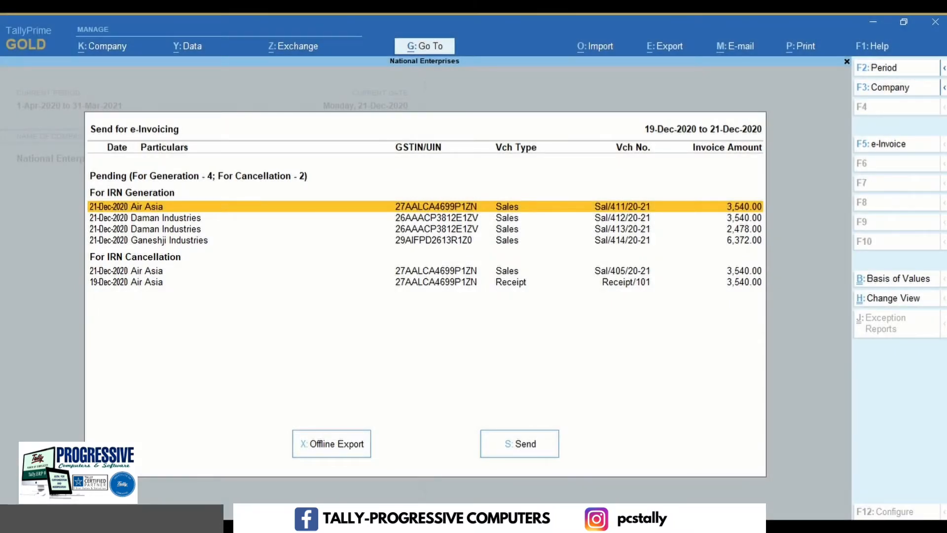
- Mark, then unmark, the Air Asia Sal/411, Daman Industries Sal/413 and 19-Dec receipt entries
key("space")
key("Down")
key("Down")
key("space")
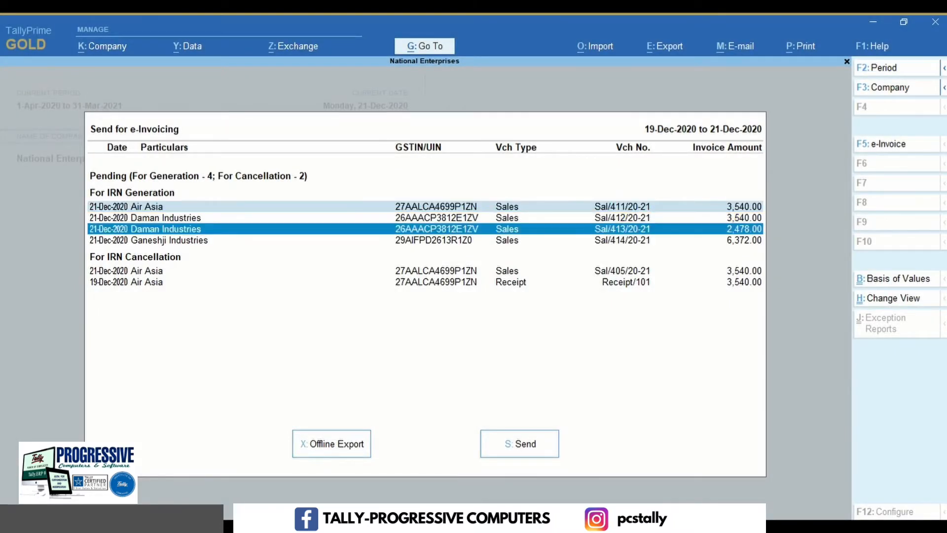
key("Down")
key("Down")
key("Down")
key("space")
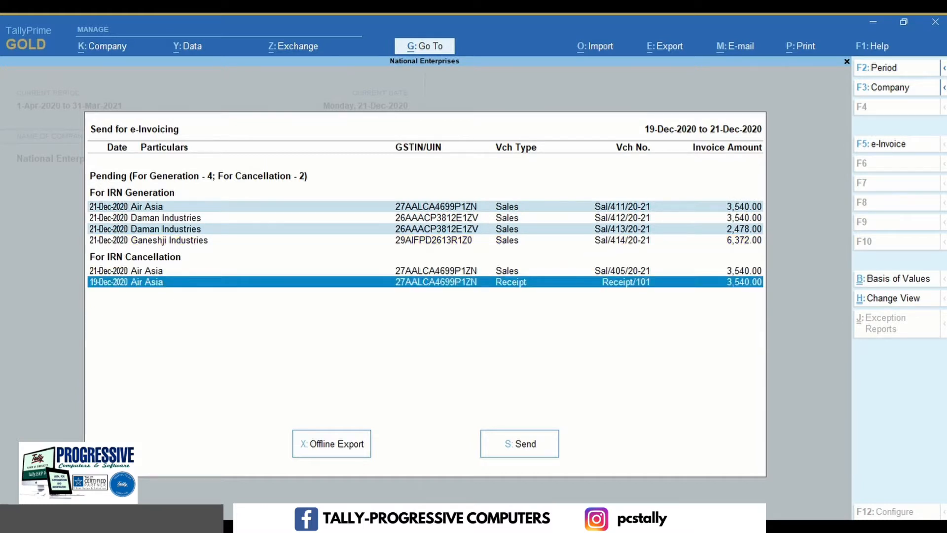
key("space")
key("Up")
key("Up")
key("Up")
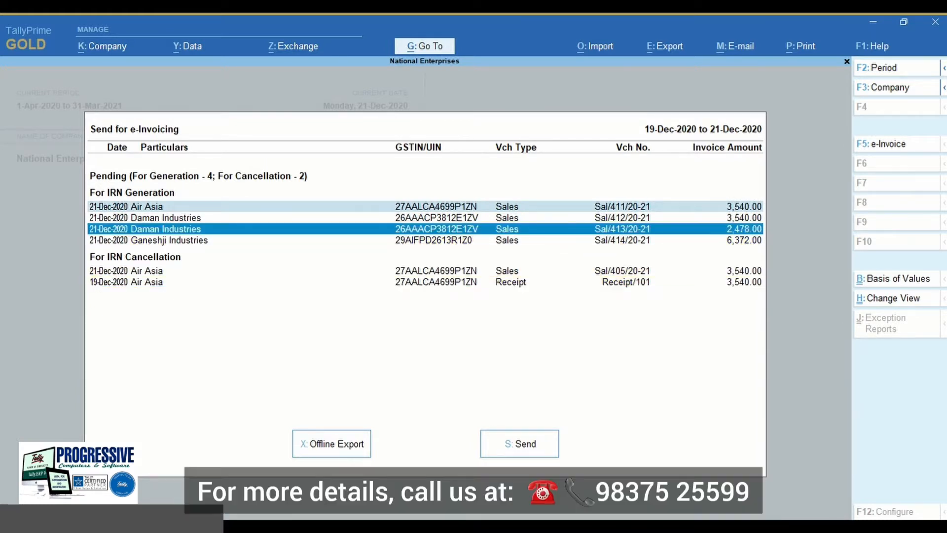
key("space")
key("Up")
key("Up")
key("space")
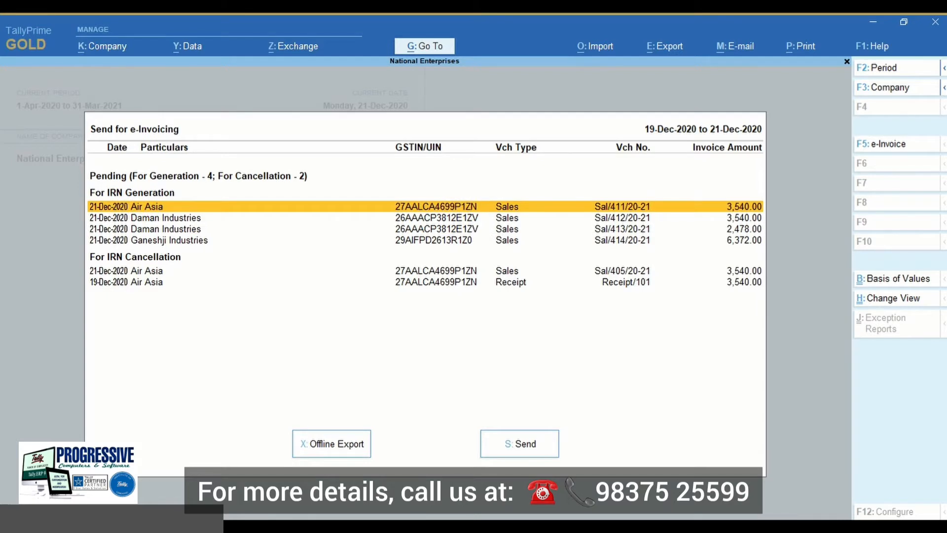
- Mark only the Ganeshji Industries invoice and confirm its offline export for IRN generation
key("Down")
key("Down")
key("Down")
key("space")
key("x")
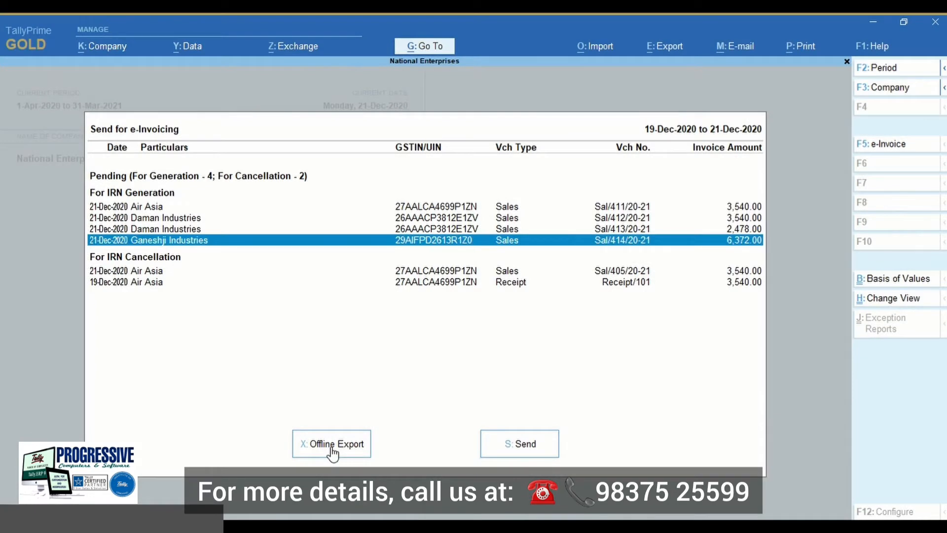
left_click(333, 449)
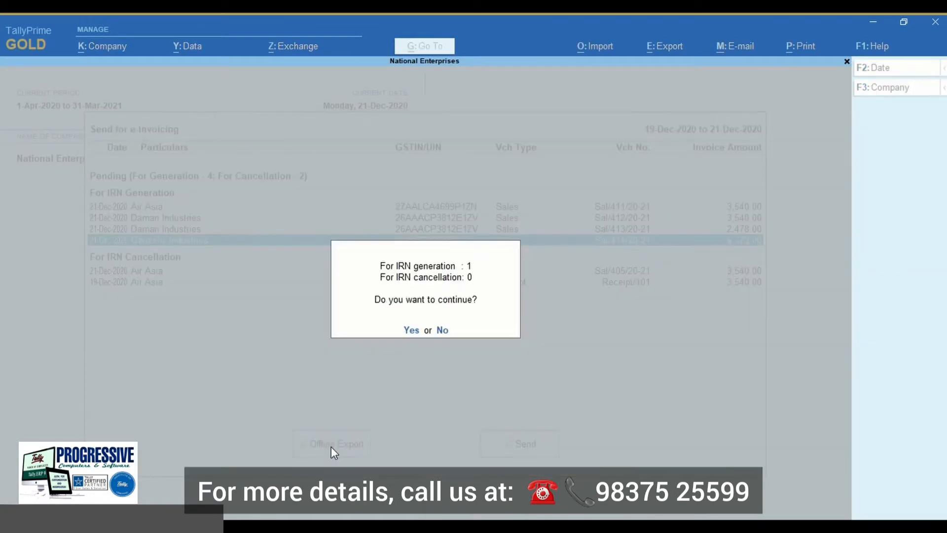
left_click(411, 332)
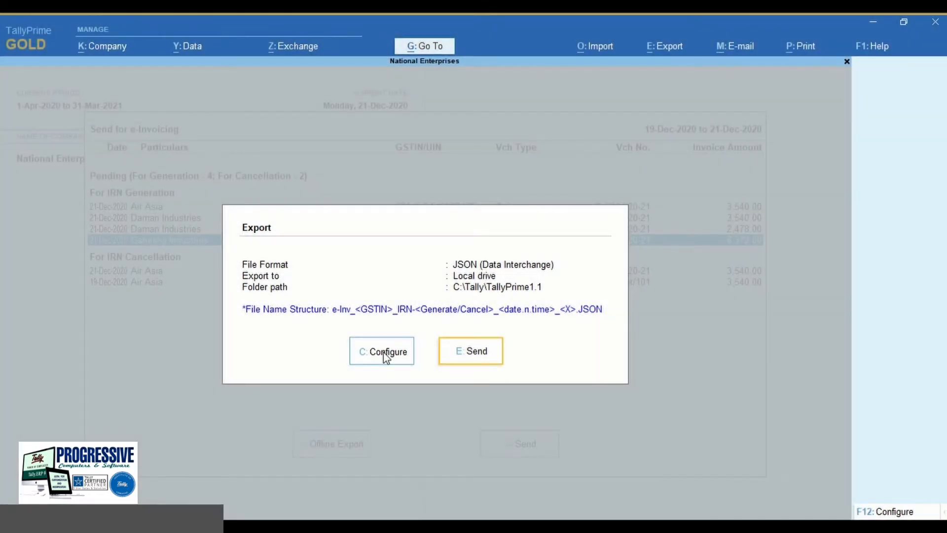
- Keep C:\Tally\TallyPrime1.1 as the export folder path and save the configuration
left_click(384, 353)
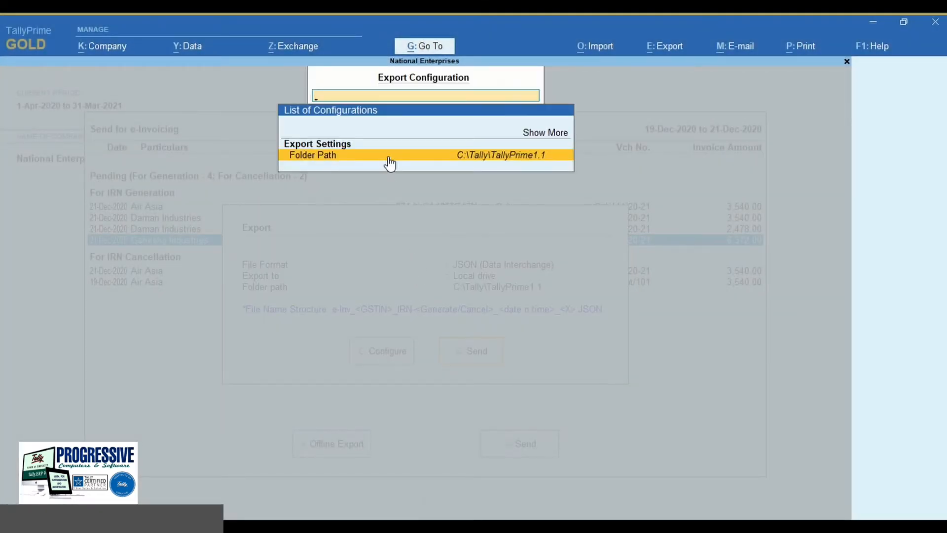
left_click(389, 156)
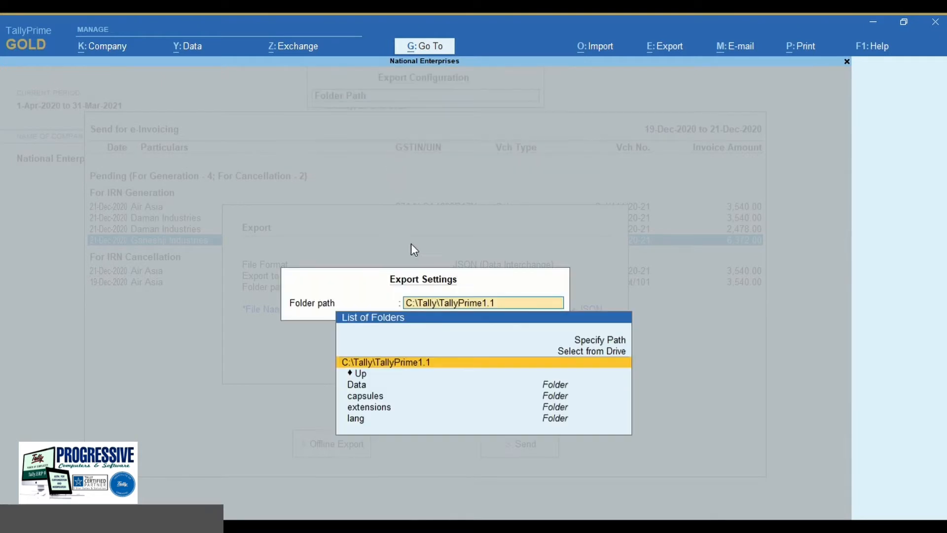
key("Down")
key("Down")
key("Down")
key("Down")
key("Down")
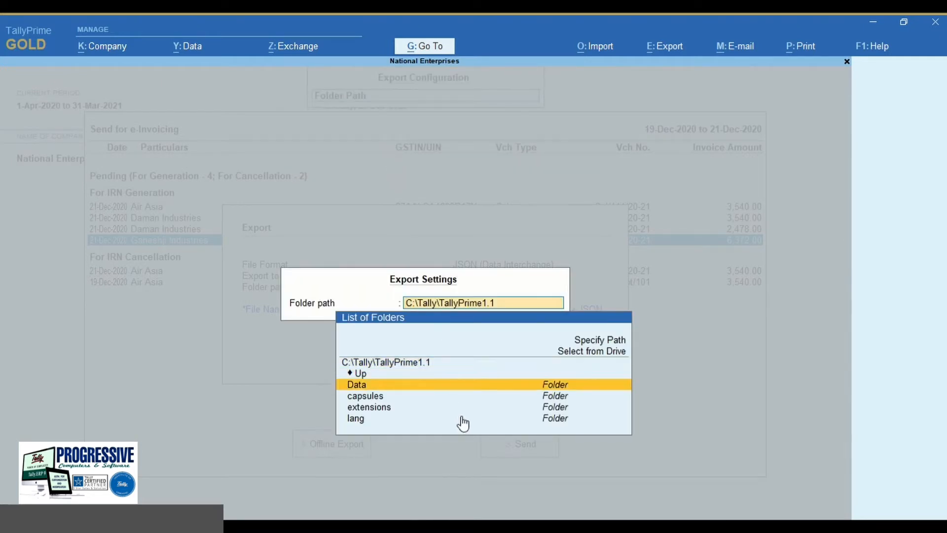
key("Up")
key("Up")
key("Up")
key("Up")
key("Up")
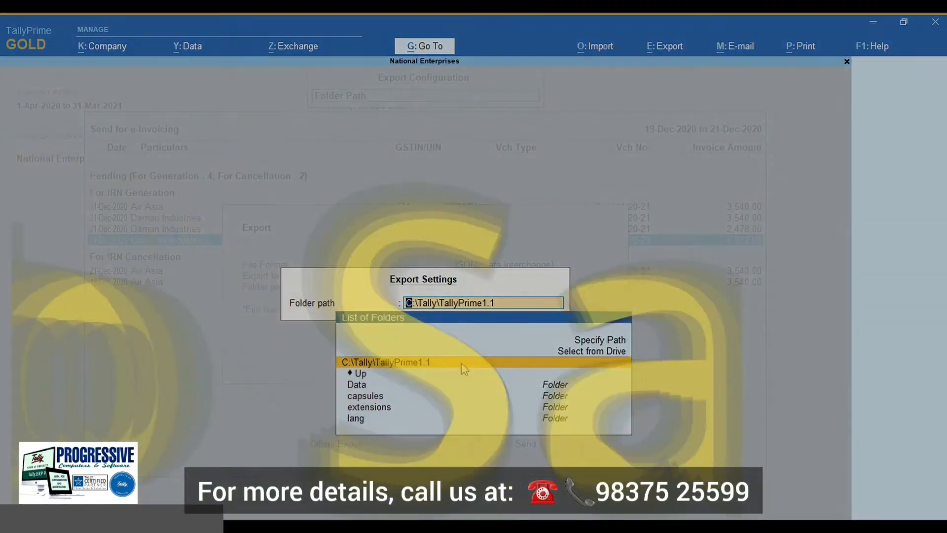
left_click(461, 364)
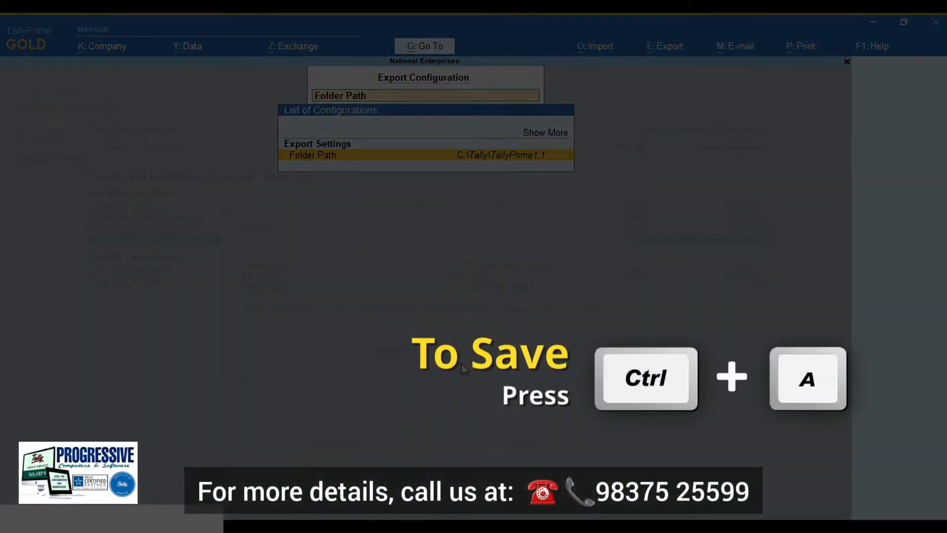
key("ctrl+a")
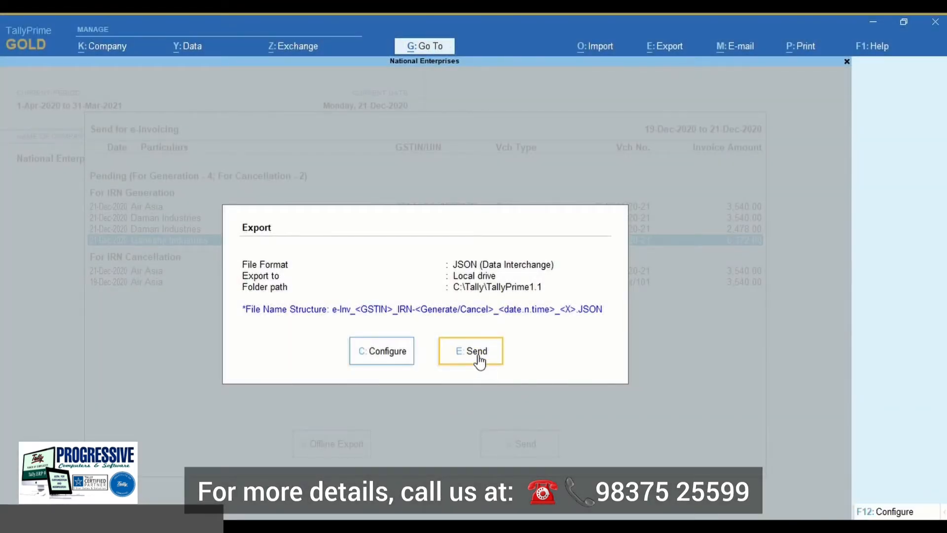
- Export the invoice as a JSON file and check it in the folder
left_click(477, 352)
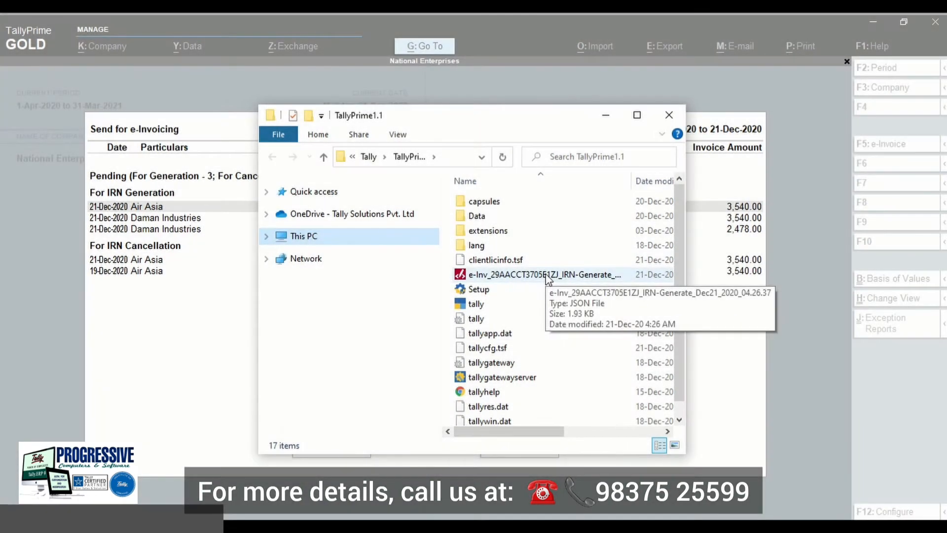
left_click(548, 274)
left_click(414, 157)
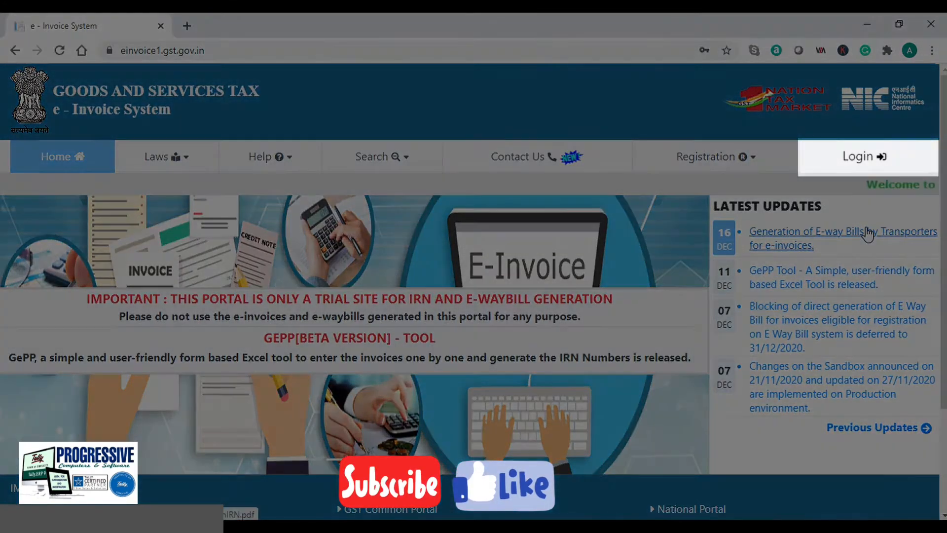
- Log in to the e-Invoice portal with credentials and captcha, then go to e-Invoice > Bulk Upload
left_click(857, 157)
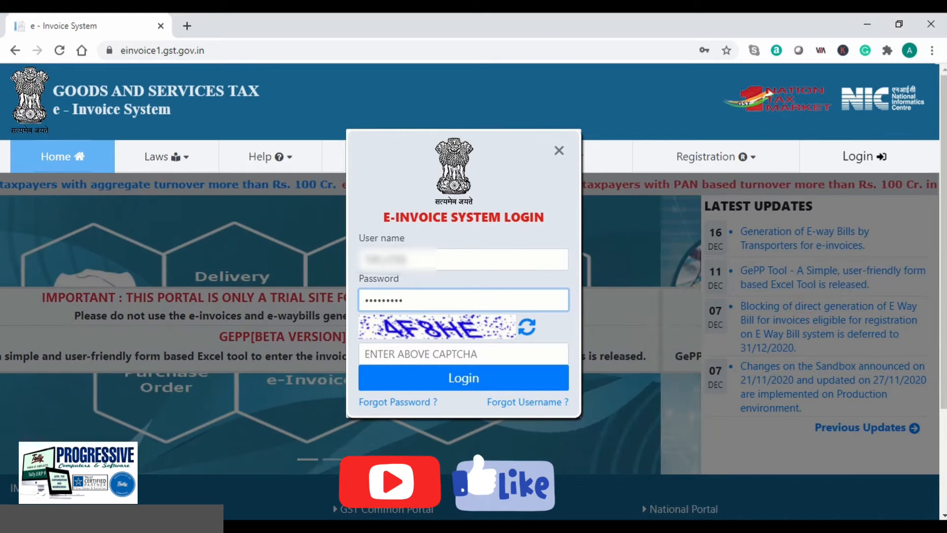
key("Tab")
type("4F8HE")
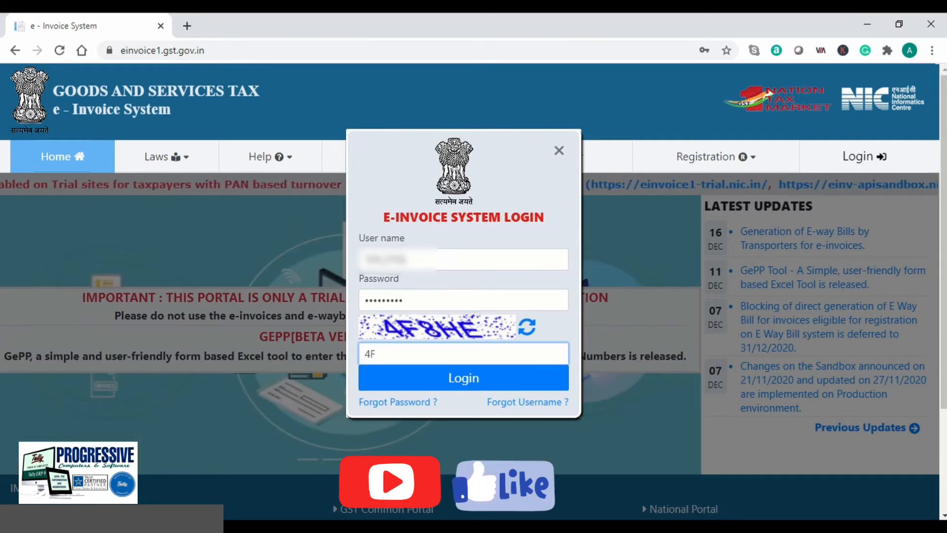
left_click(486, 378)
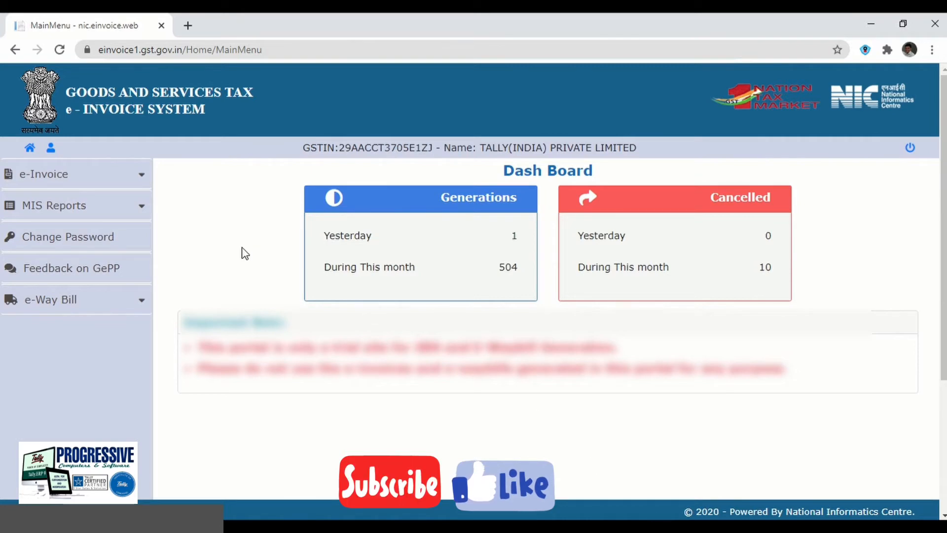
left_click(138, 181)
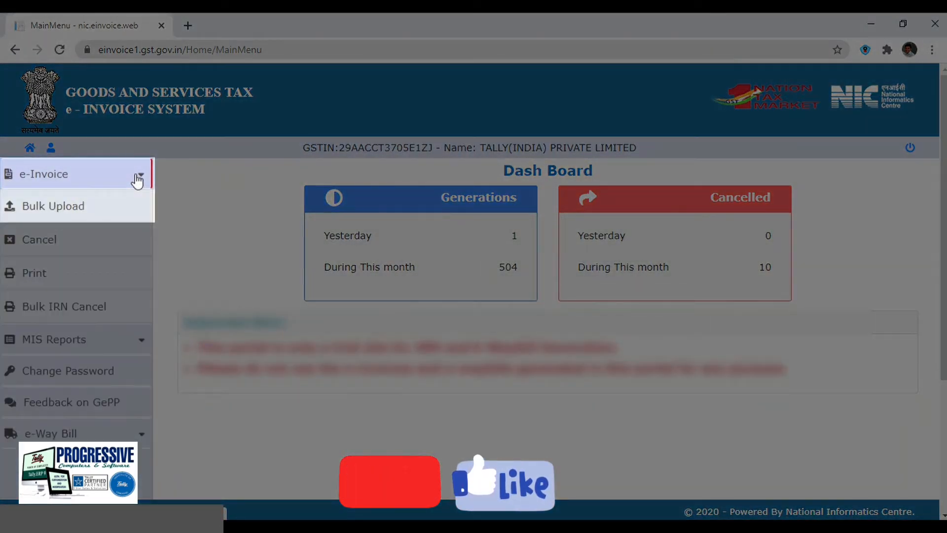
left_click(81, 211)
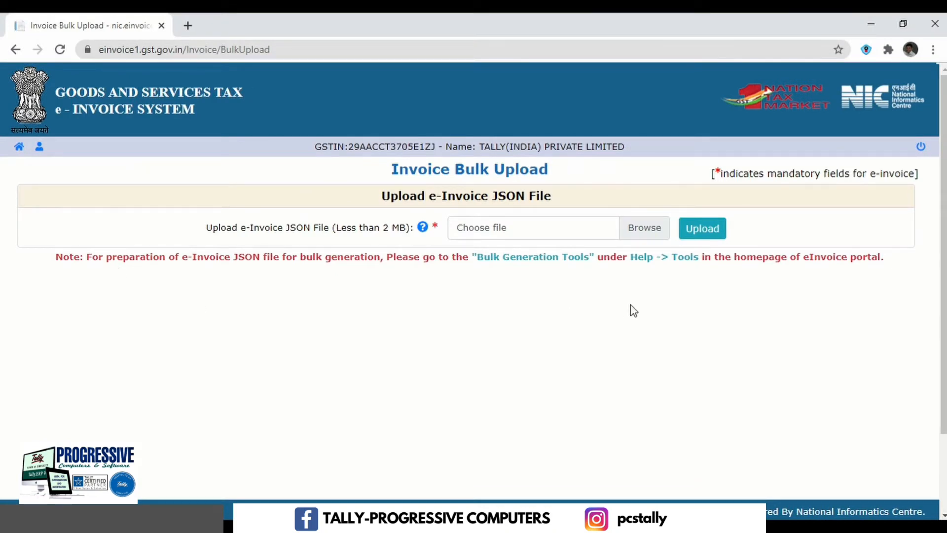
- Select the exported e-Inv JSON file and upload it to the portal
left_click(645, 230)
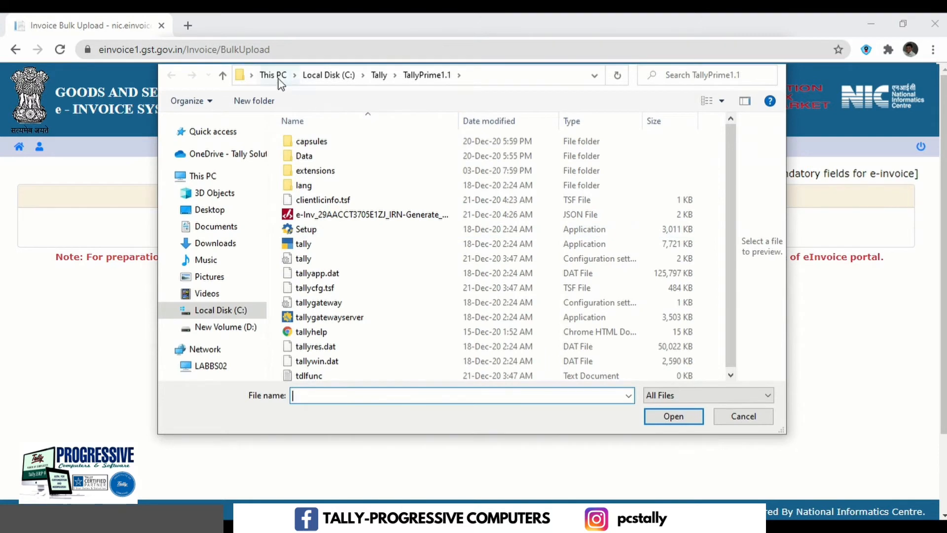
left_click(393, 218)
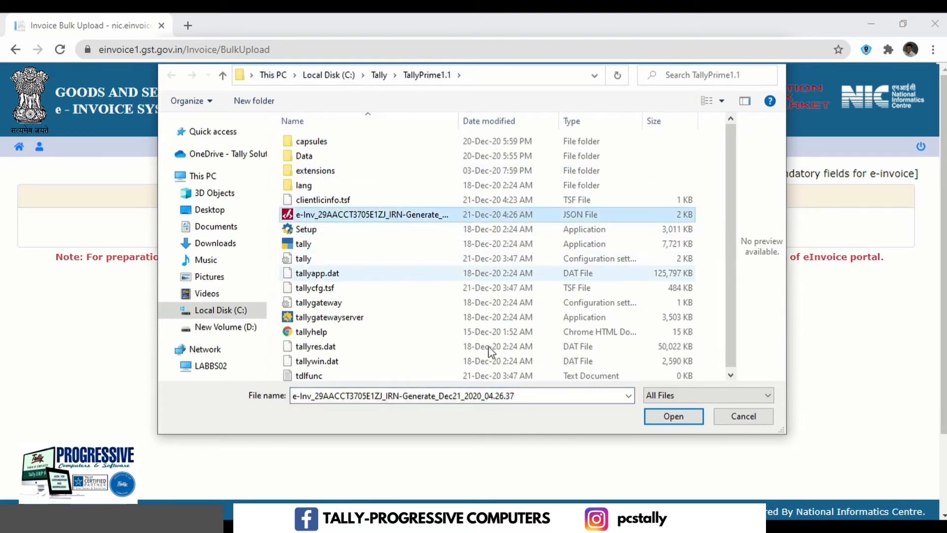
left_click(672, 417)
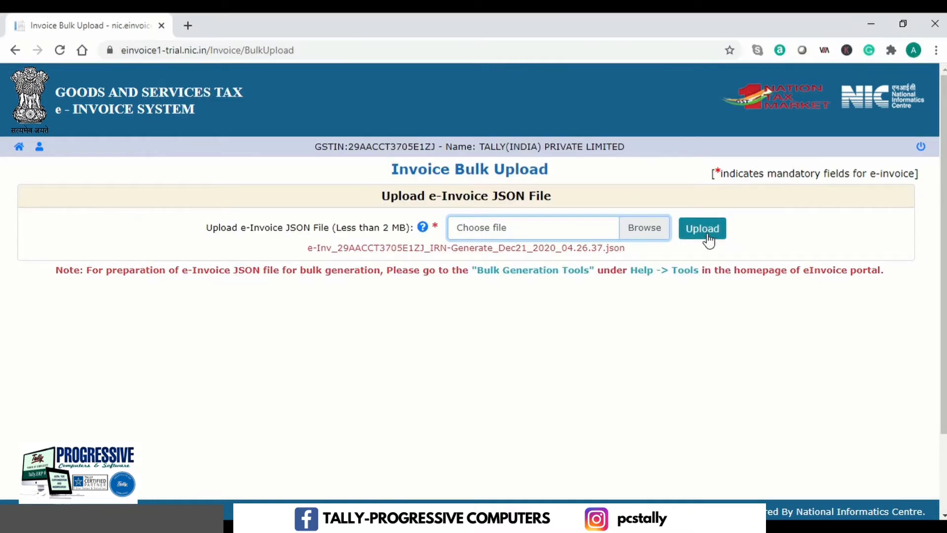
left_click(706, 230)
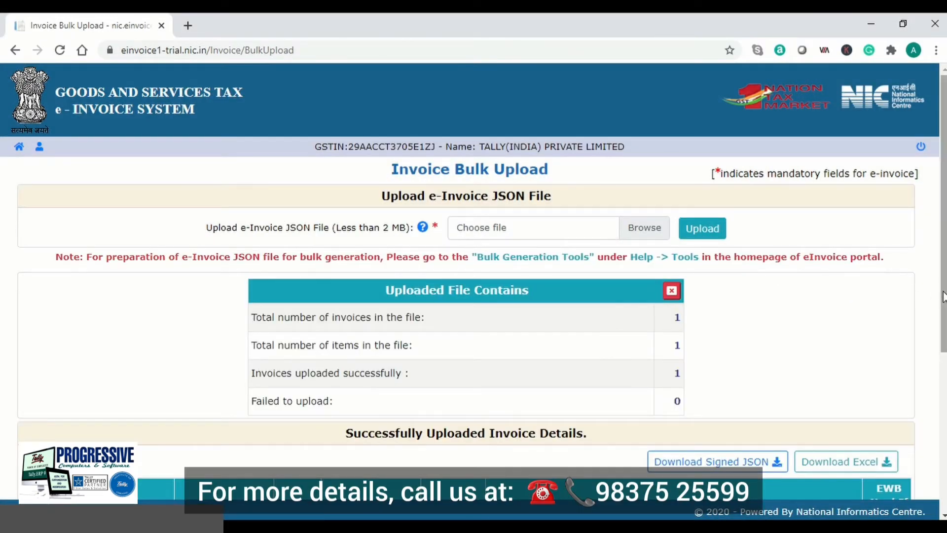
- Download the uploaded invoice details as Excel and open the file
left_click_drag(945, 297, 946, 427)
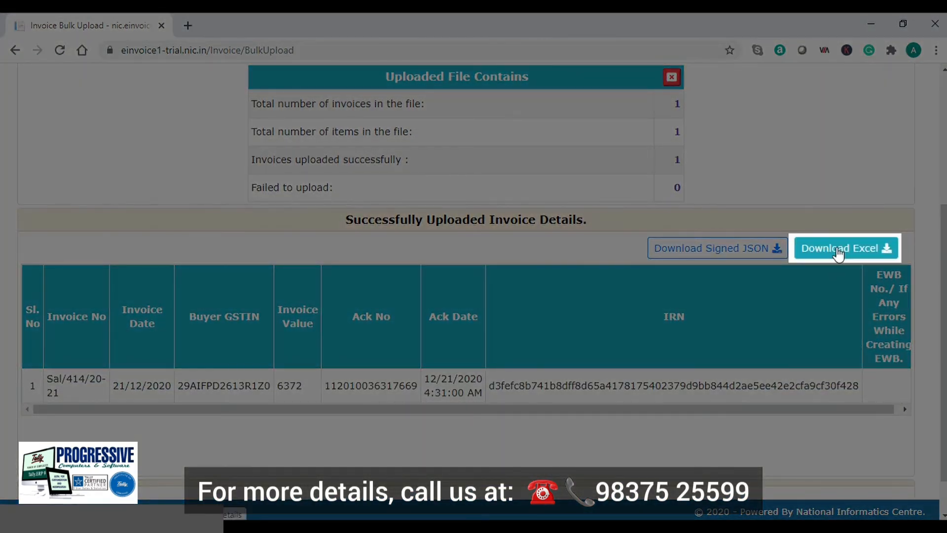
left_click(838, 250)
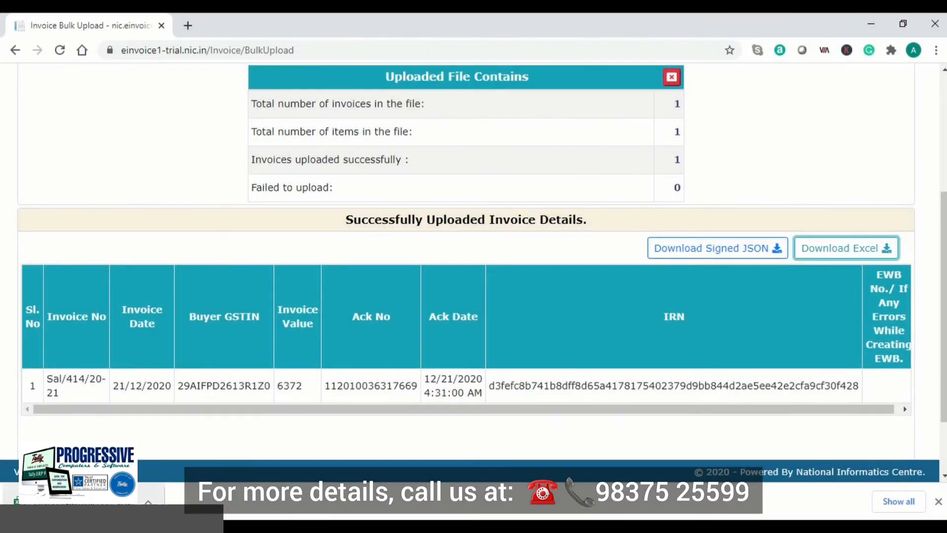
left_click(78, 502)
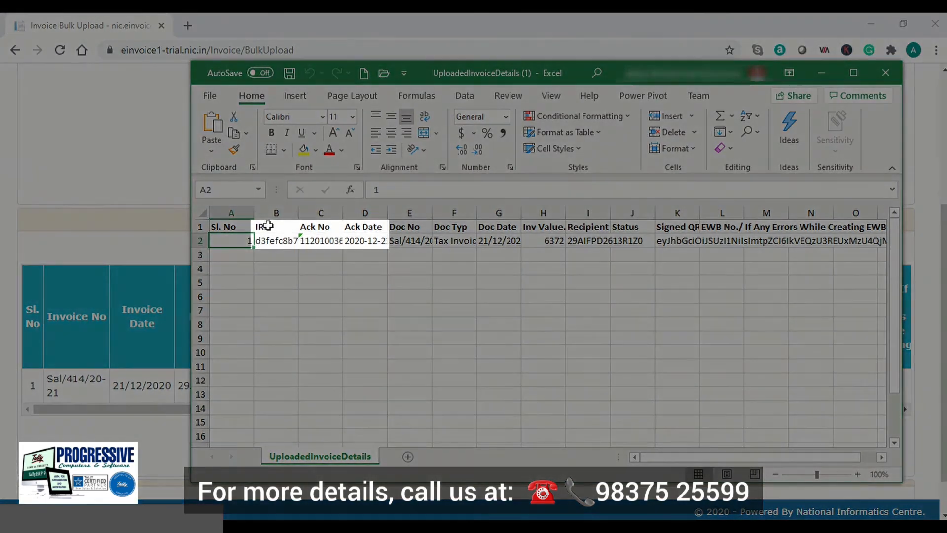
left_click(268, 226)
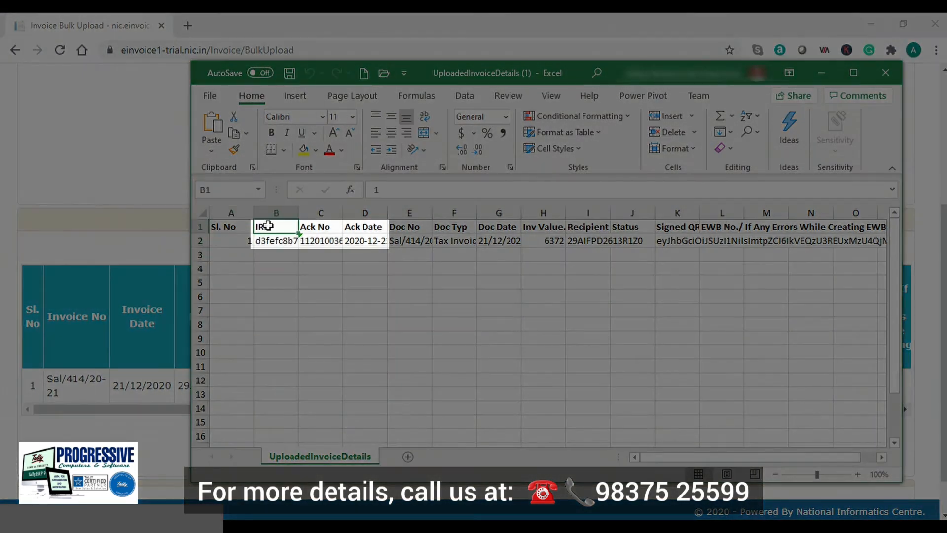
left_click(324, 229)
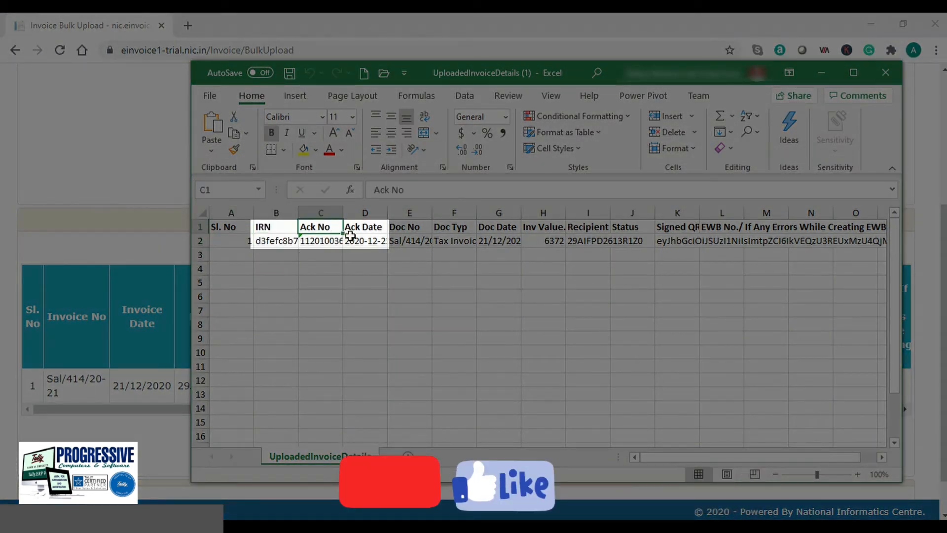
left_click(364, 227)
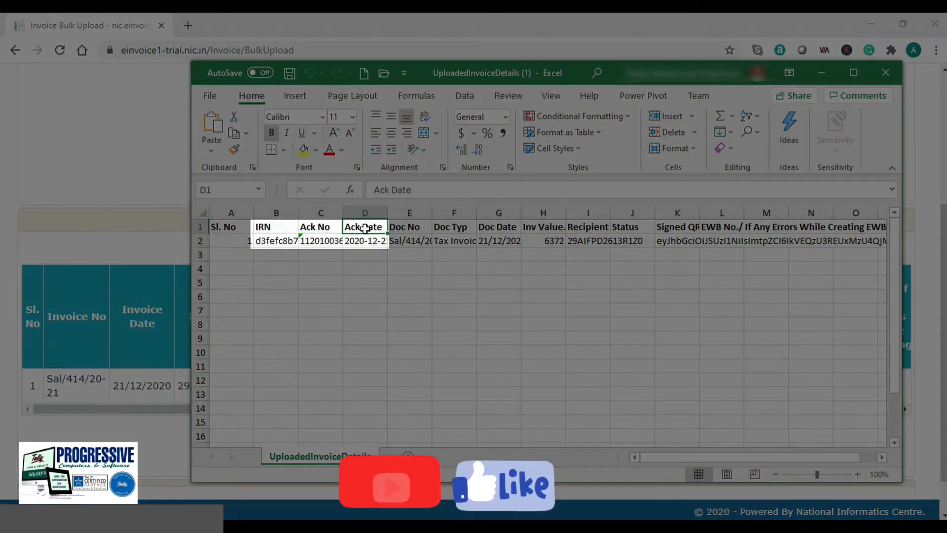
left_click(236, 228)
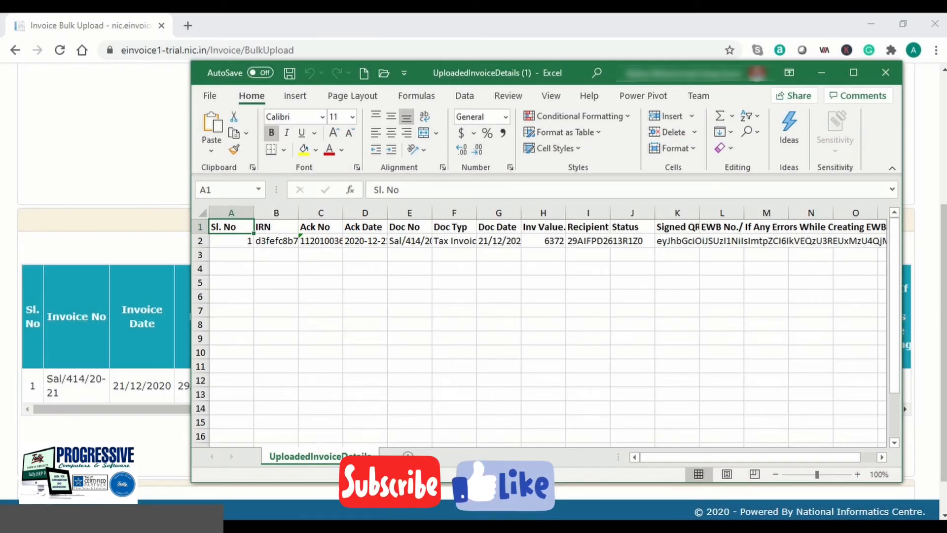
mouse_move(611, 526)
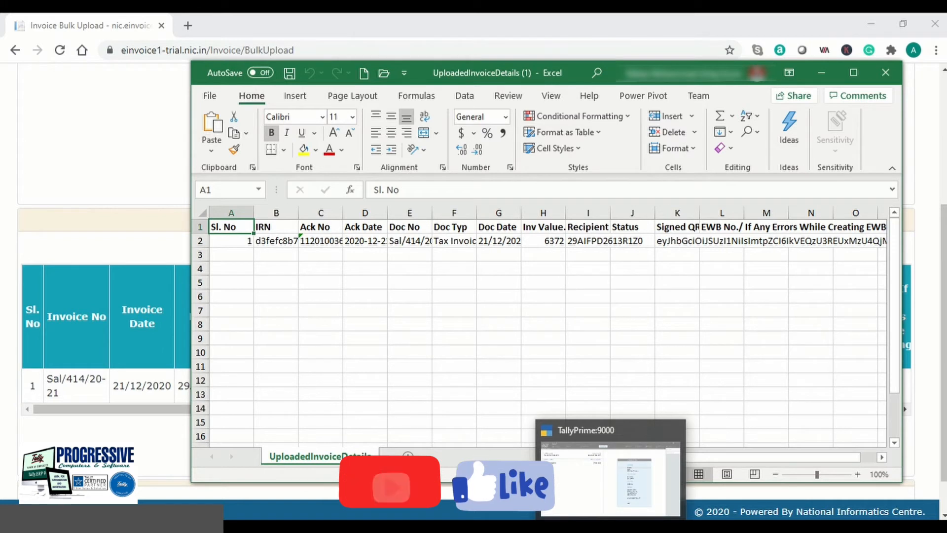
- Open the e-Invoice report via 'Ein', list vouchers exported for IRN generation, and select Sal/414/20-21
left_click(612, 494)
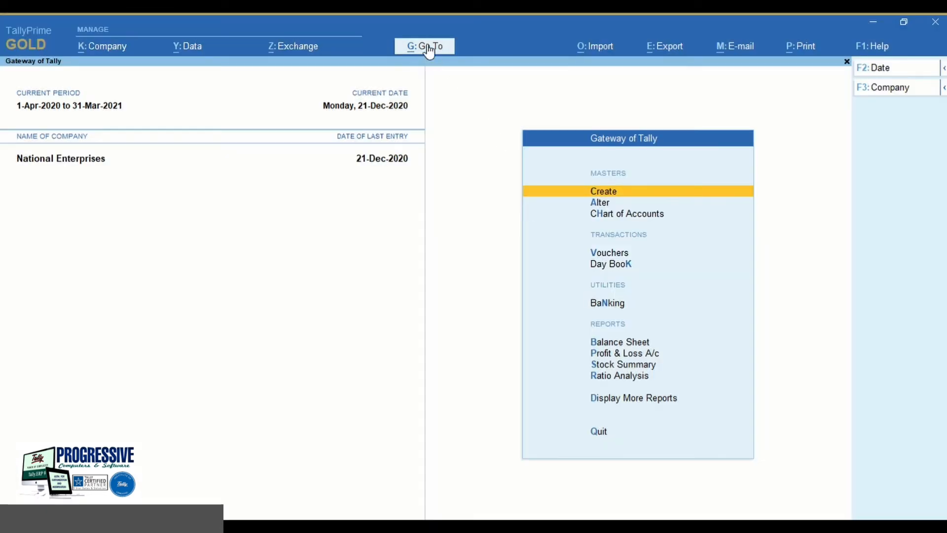
left_click(430, 48)
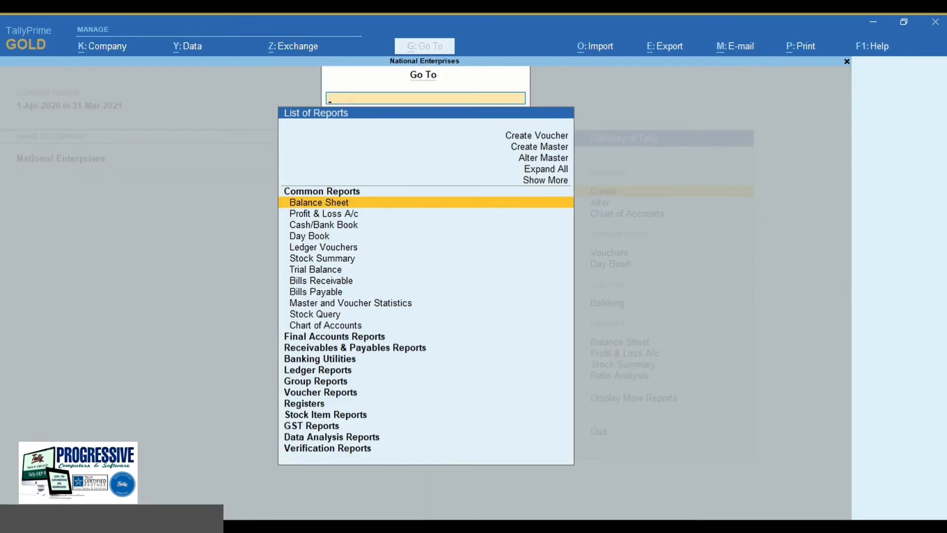
type("Ein")
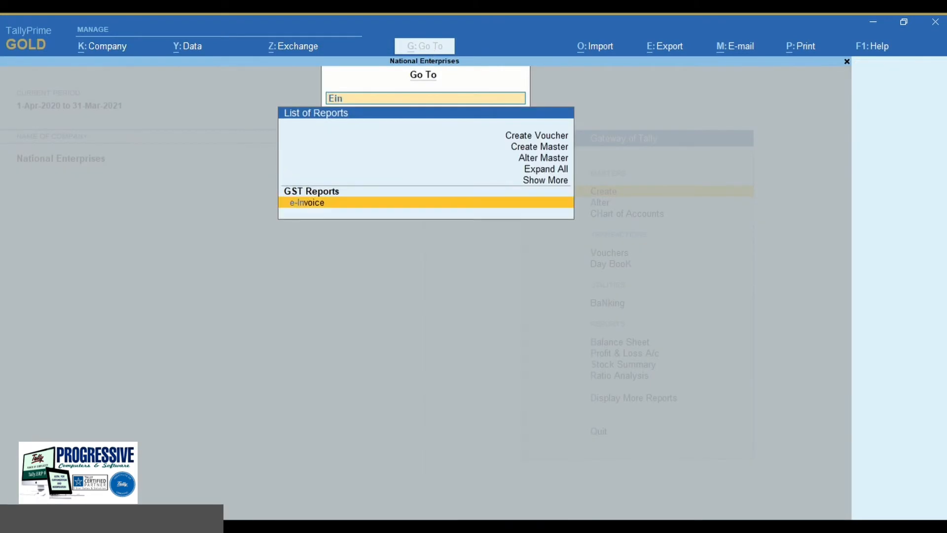
key("Return")
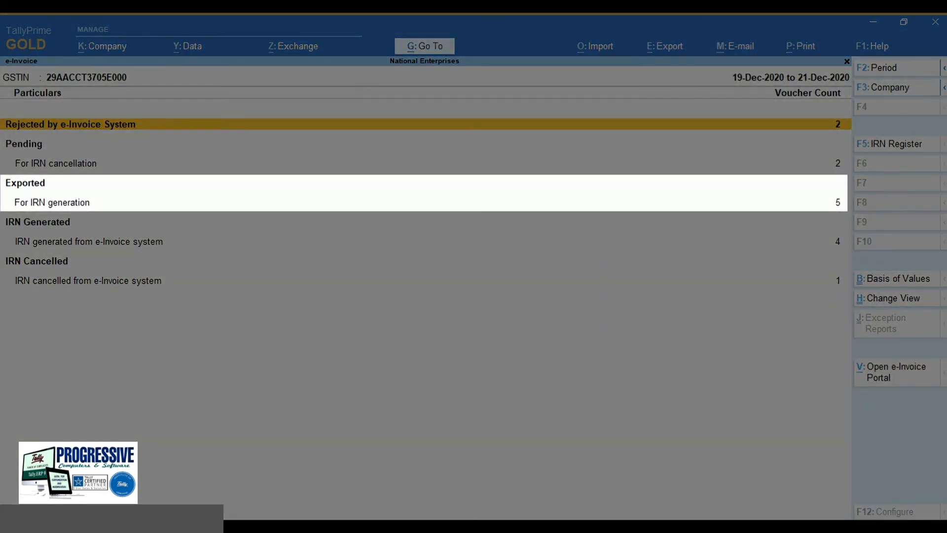
key("Down")
key("Down")
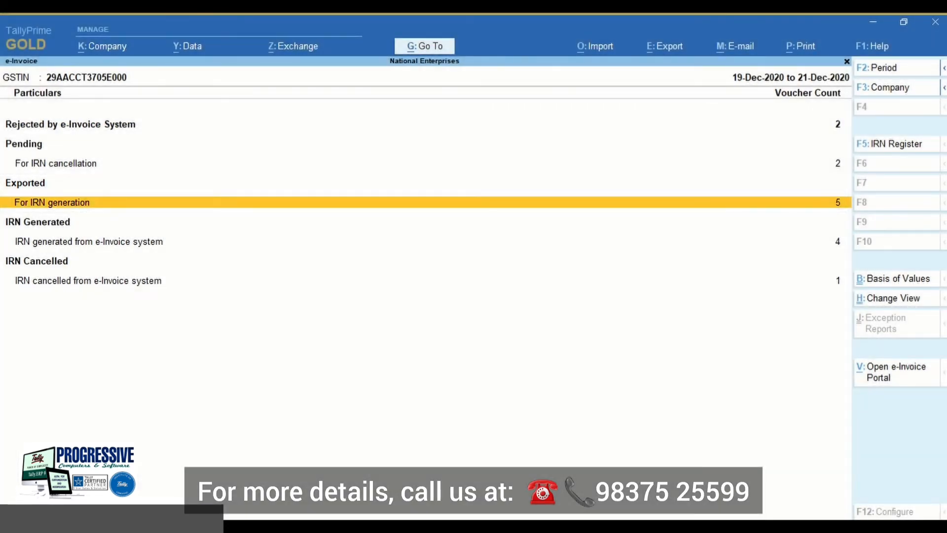
key("Return")
key("Down")
key("Down")
key("Down")
key("Down")
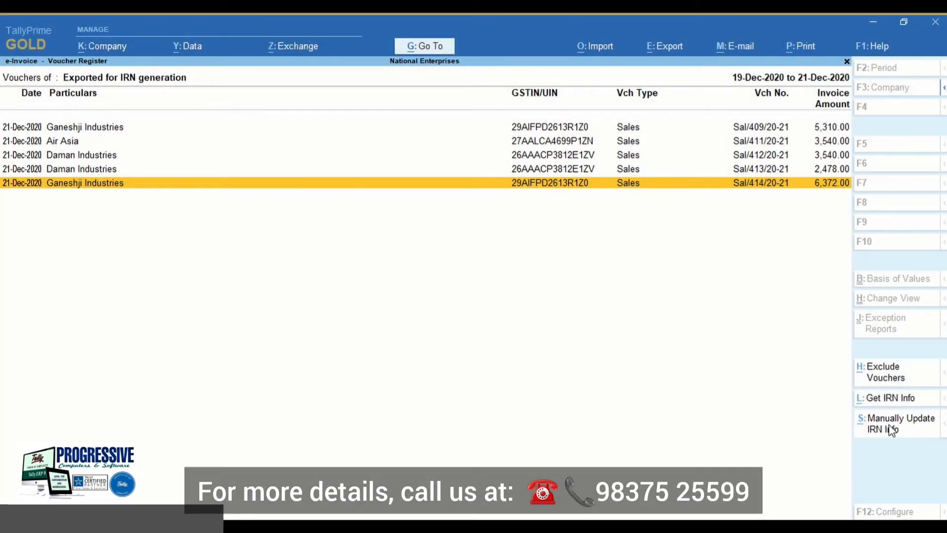
- Start manual IRN update for Sal/414/20-21 and paste the IRN from Excel cell B2
left_click(891, 428)
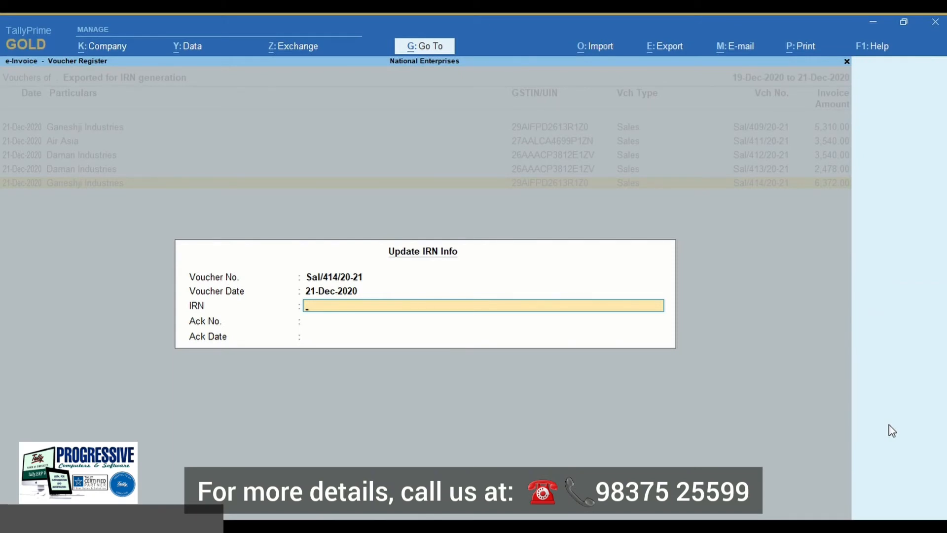
key("alt+Tab")
left_click(275, 240)
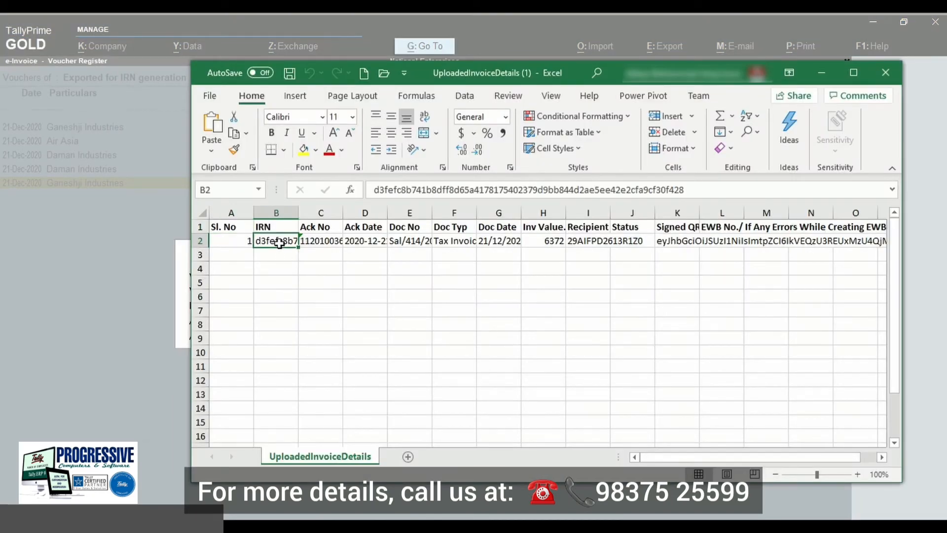
left_click_drag(695, 188, 471, 178)
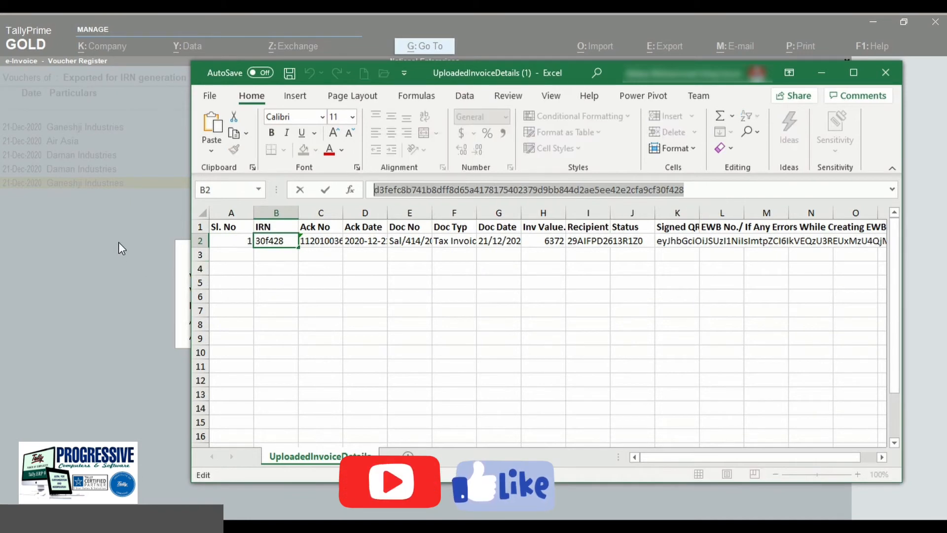
left_click(118, 241)
key("ctrl+v")
key("Return")
- Copy the Ack No from Excel cell C2 into the Ack No field
key("alt+Tab")
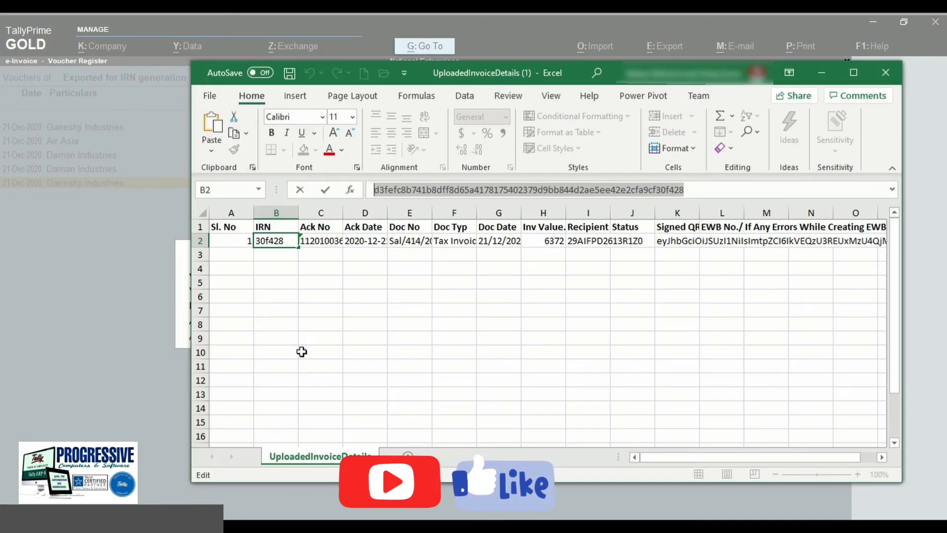
left_click(321, 240)
left_click_drag(449, 189, 365, 196)
key("ctrl+c")
key("alt+Tab")
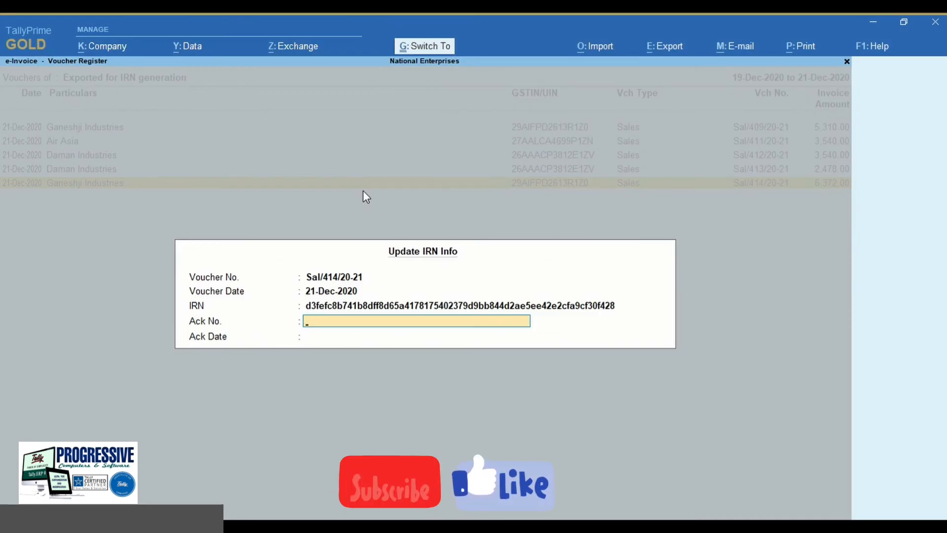
key("ctrl+v")
key("Return")
- Enter Ack Date 21.12.2020 and save the IRN details
key("alt+Tab")
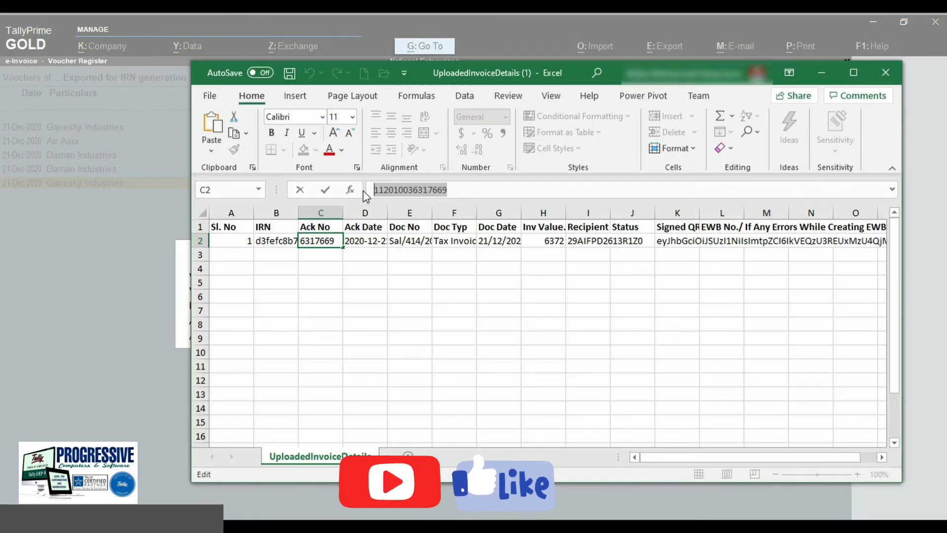
left_click(367, 242)
left_click(345, 244)
key("alt+Tab")
type("21.12.20")
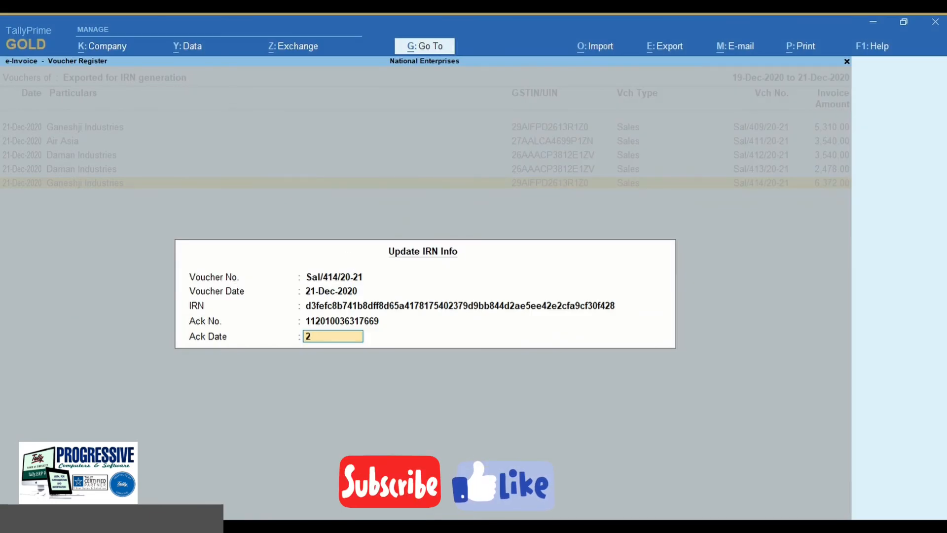
type("20")
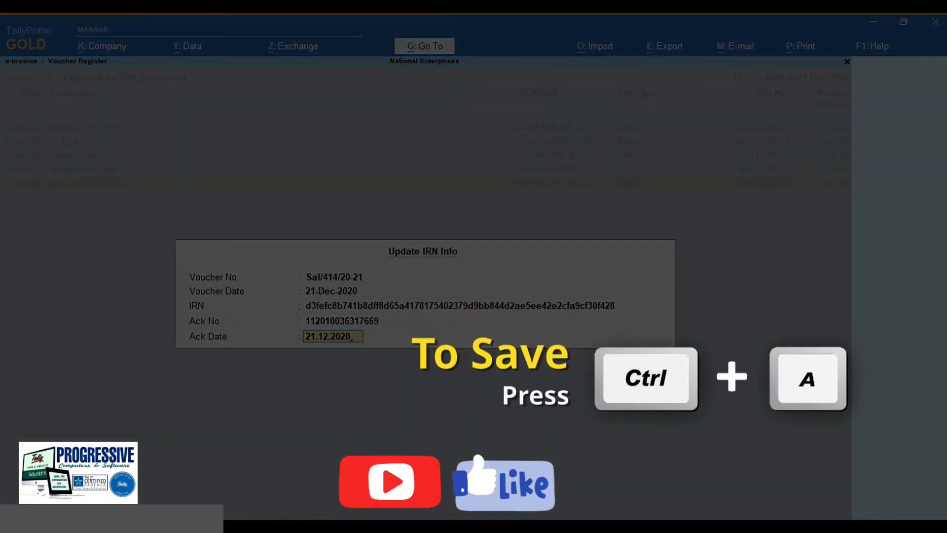
key("ctrl+a")
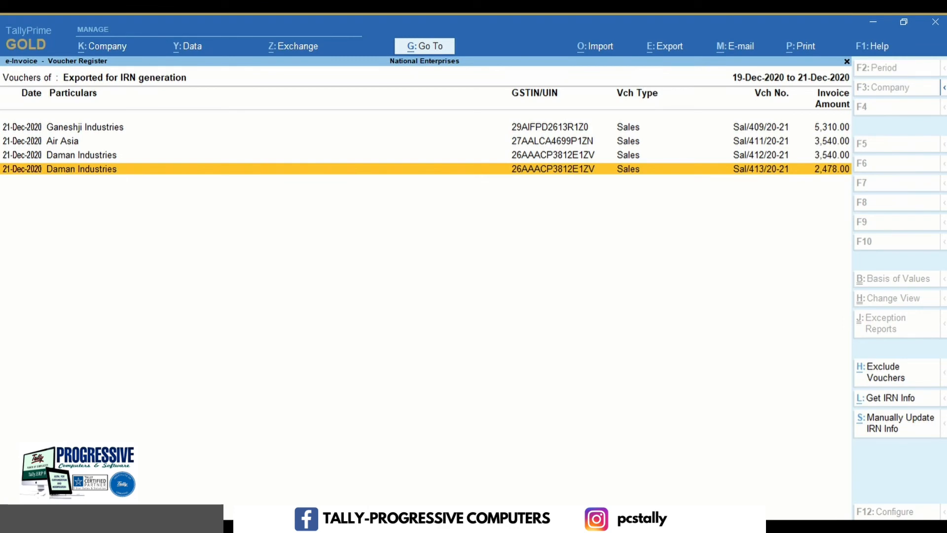
- Open the Ganeshji Industries invoice from the 'IRN updated without QR Code' list
key("Escape")
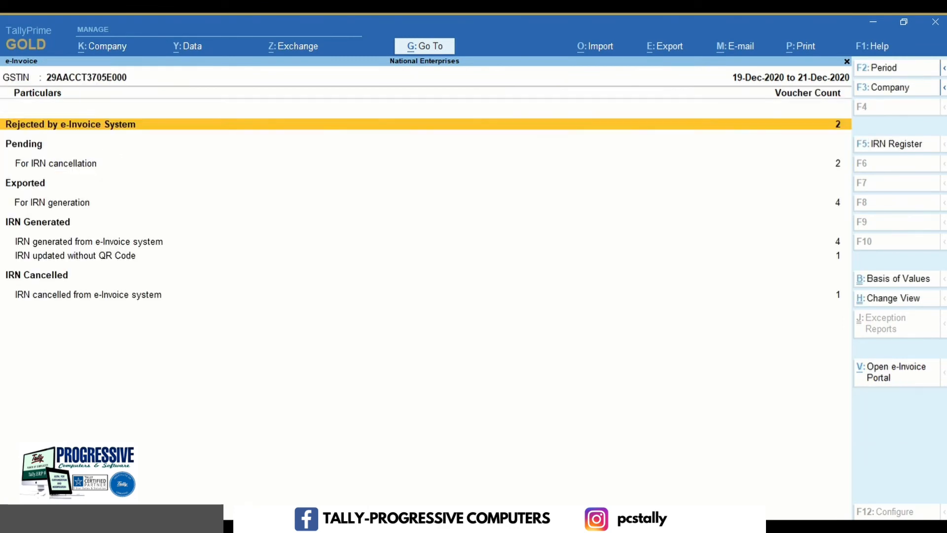
key("Down")
key("Down")
key("Down")
key("Down")
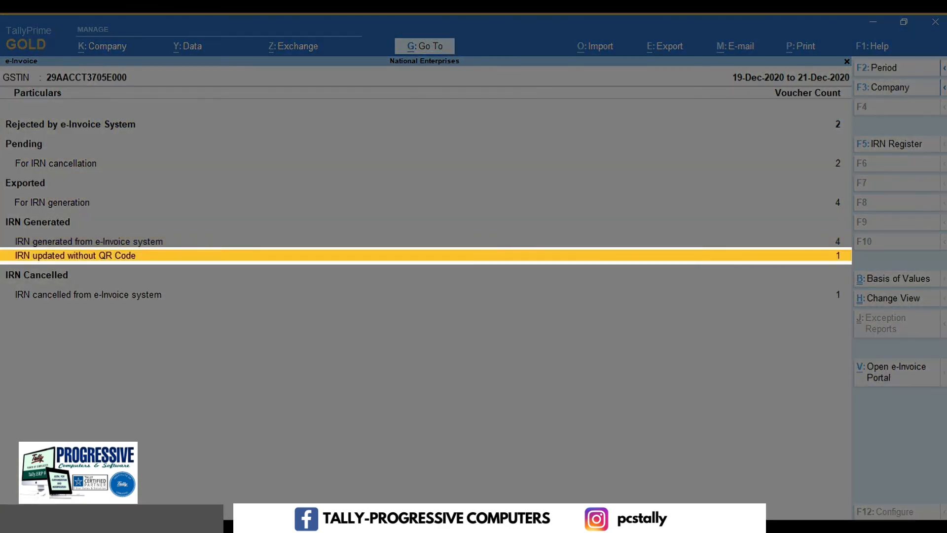
key("Return")
key("Return")
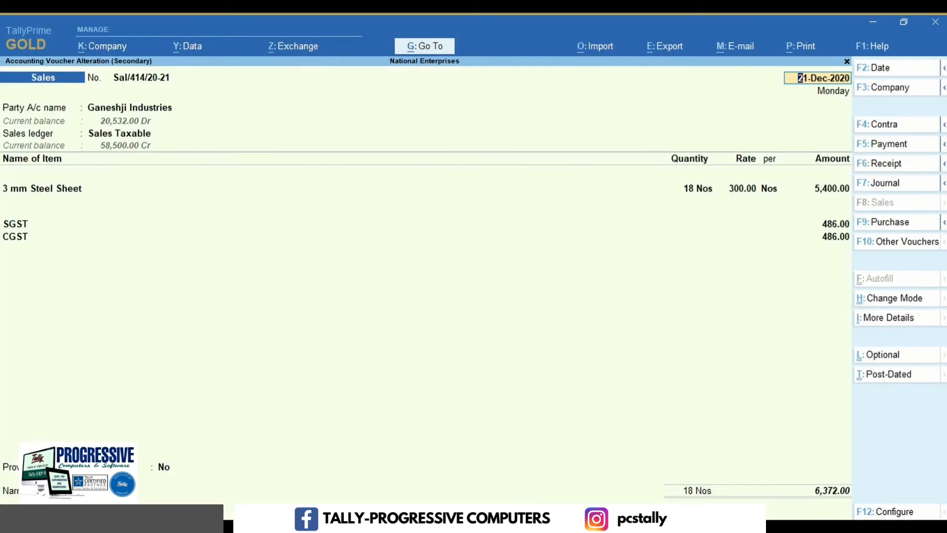
- Preview the tax invoice showing IRN, Ack No and Ack Date, then quit the voucher
key("ctrl+p")
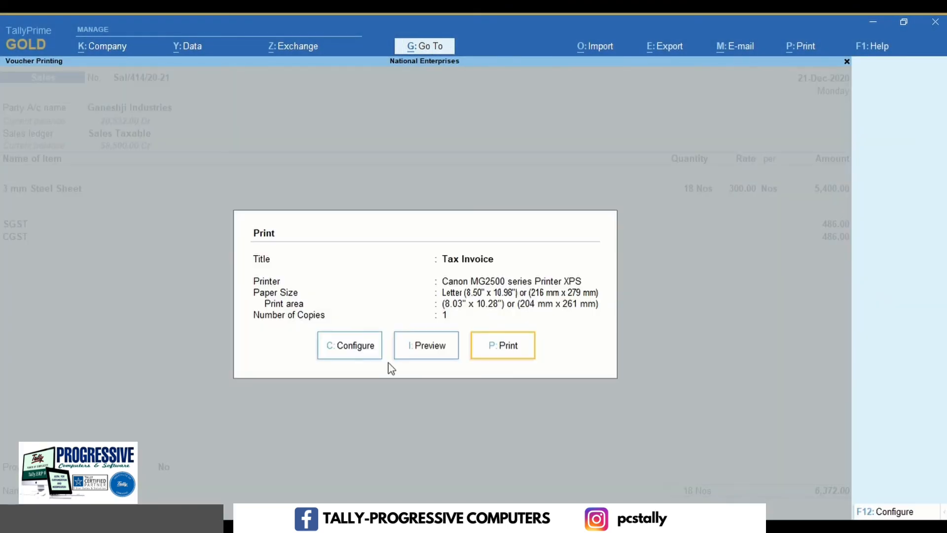
left_click(425, 345)
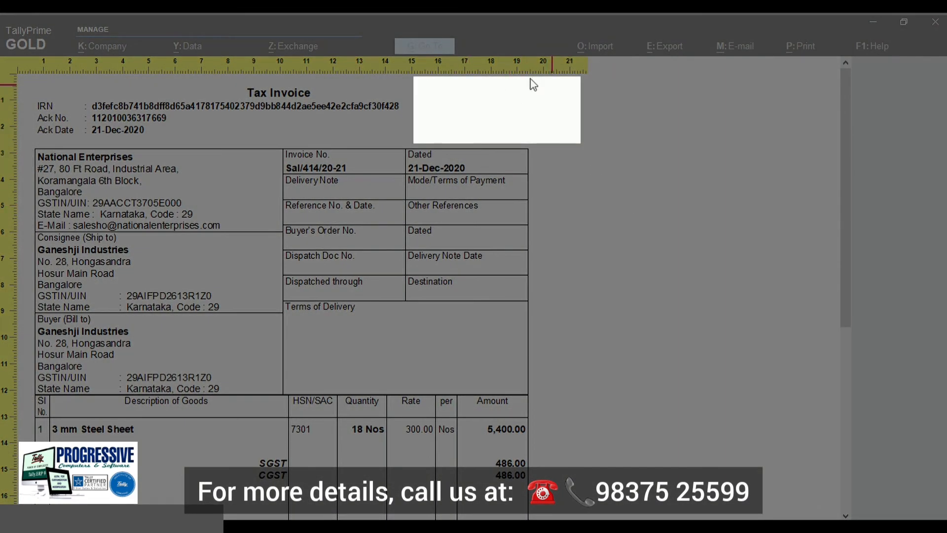
key("Escape")
key("Escape")
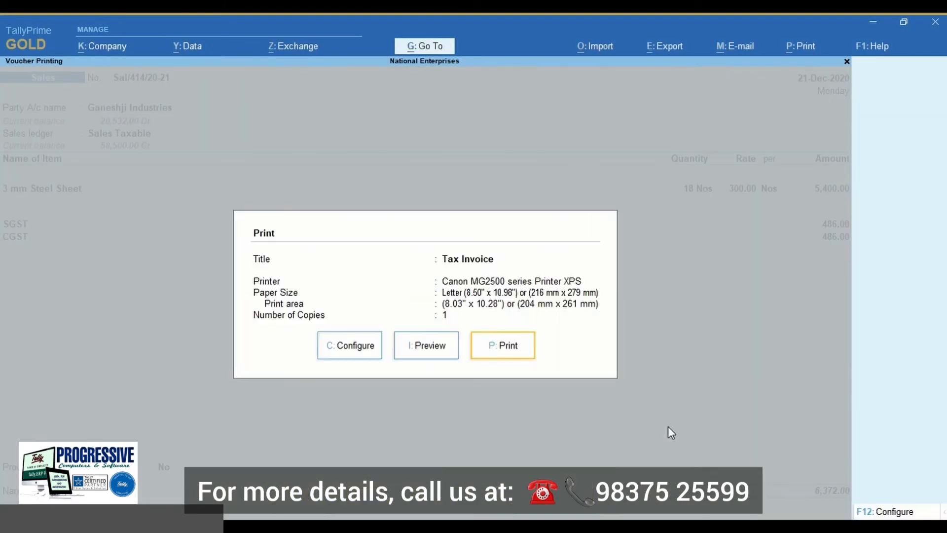
key("Escape")
key("Escape")
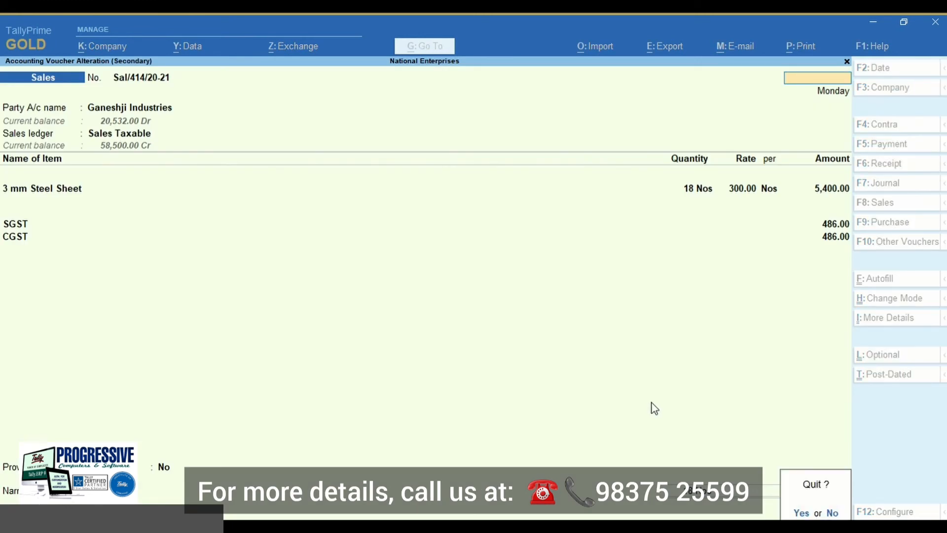
key("y")
key("Escape")
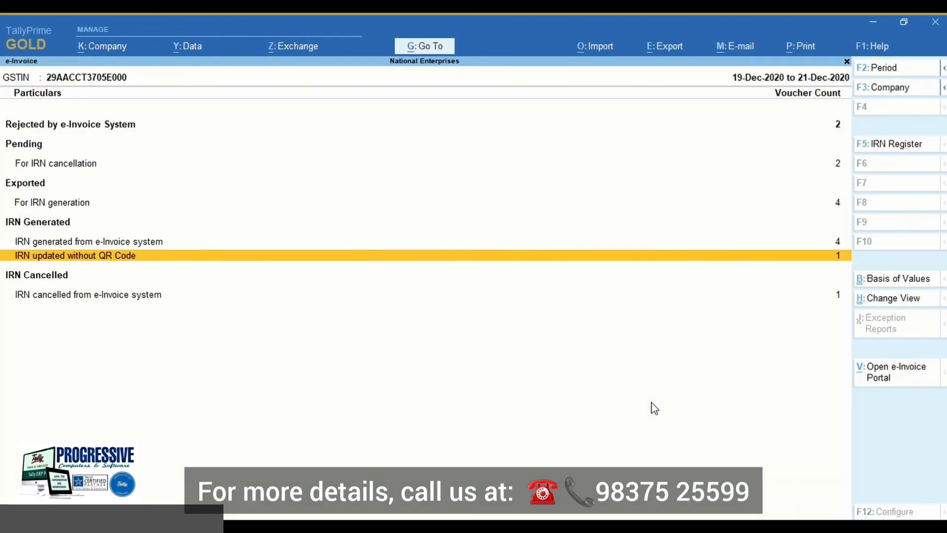
- Mark Daman Industries invoice Sal/413/20-21 in the exported-for-IRN-generation list
key("Up")
key("Up")
key("Return")
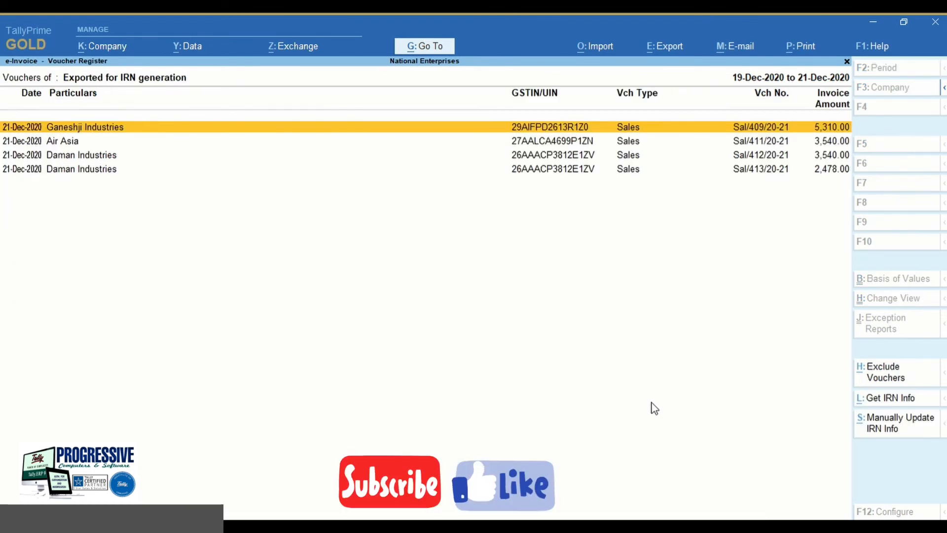
key("Down")
key("Down")
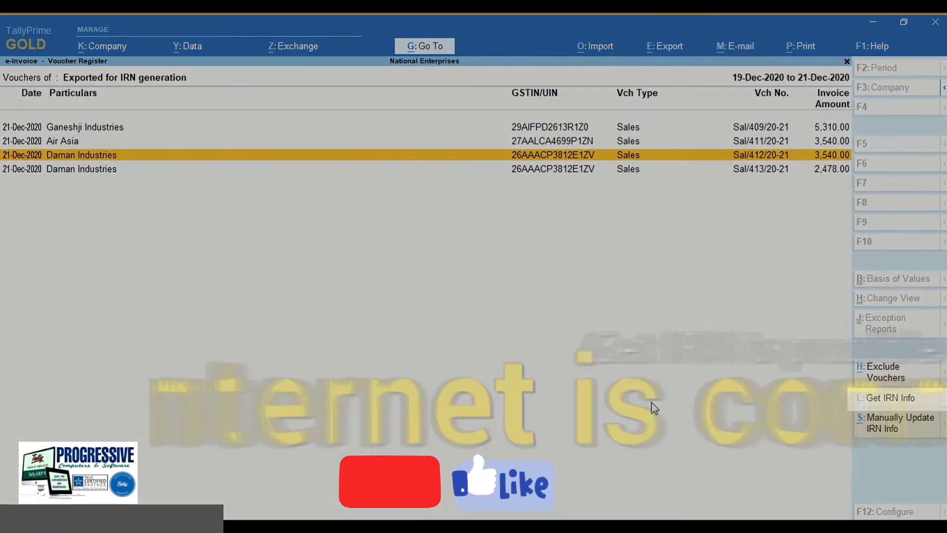
key("Down")
key("space")
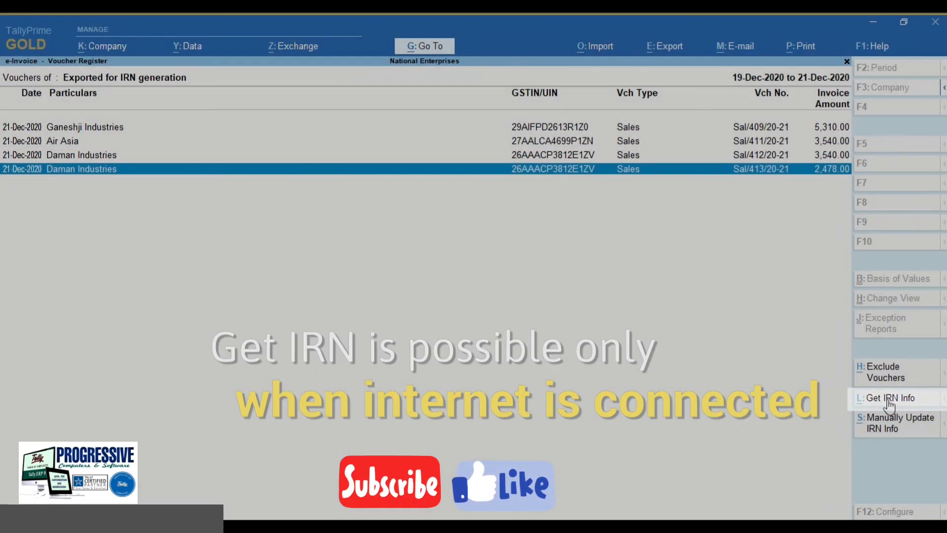
- Get IRN info online, confirm, log in to the e-Invoice portal, and dismiss the summary
left_click(890, 401)
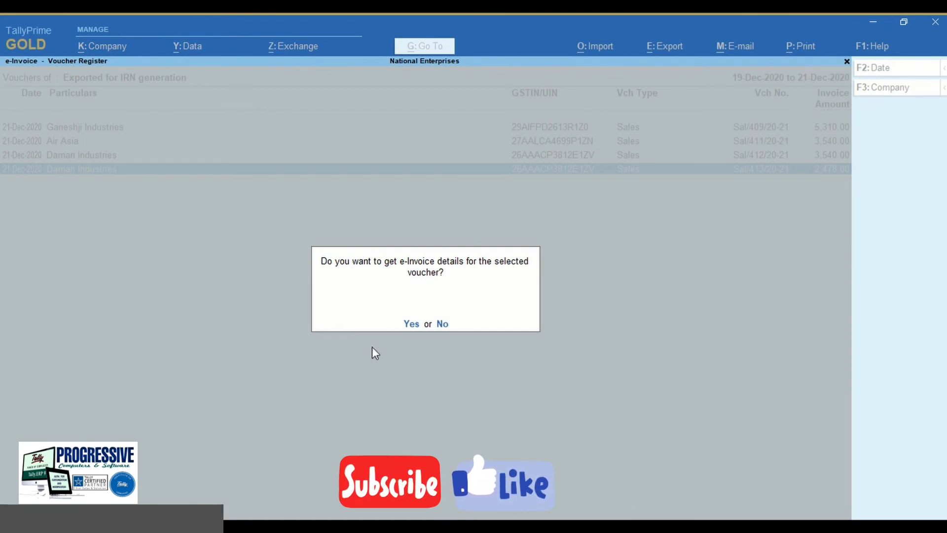
left_click(411, 326)
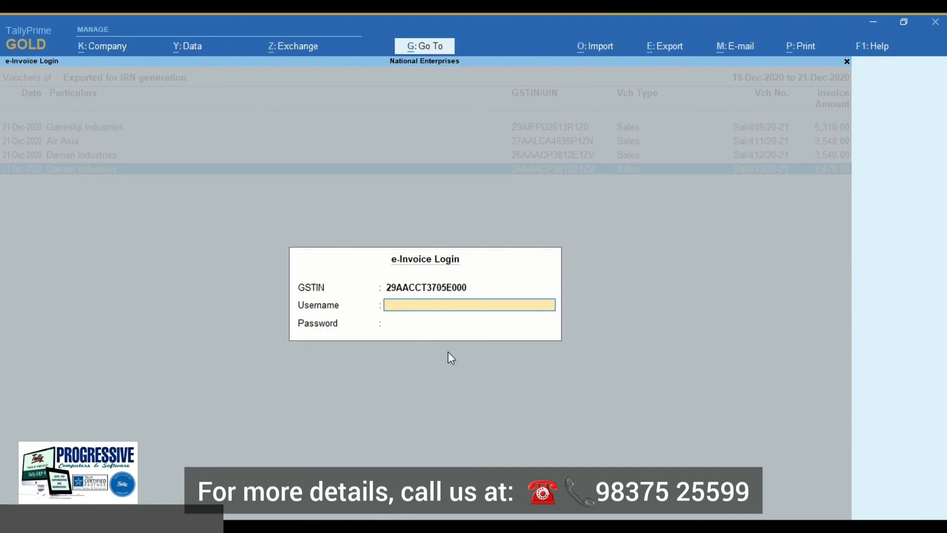
type("Ta")
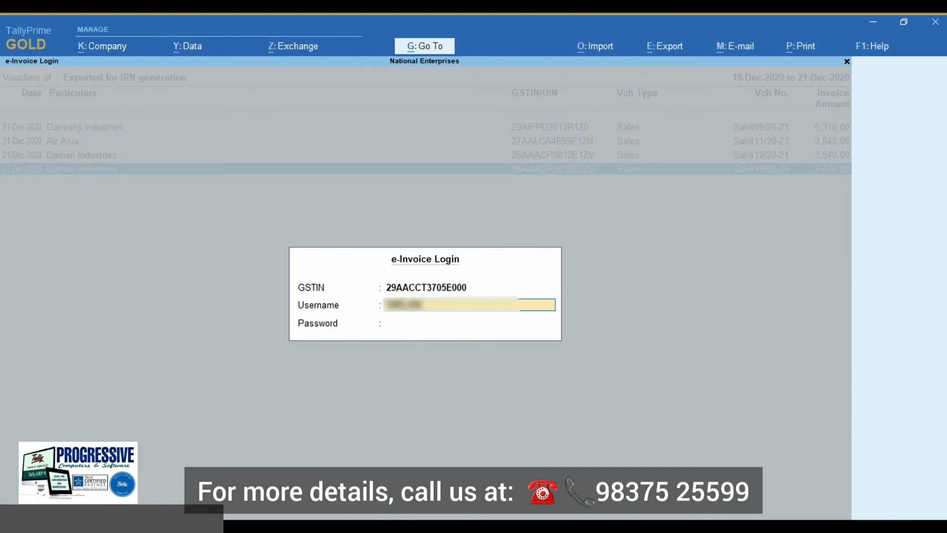
key("Return")
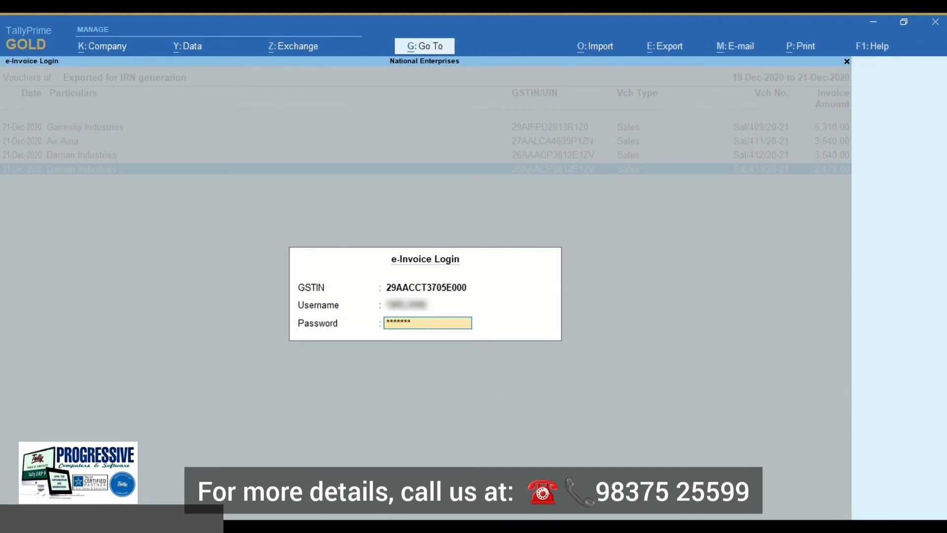
key("Return")
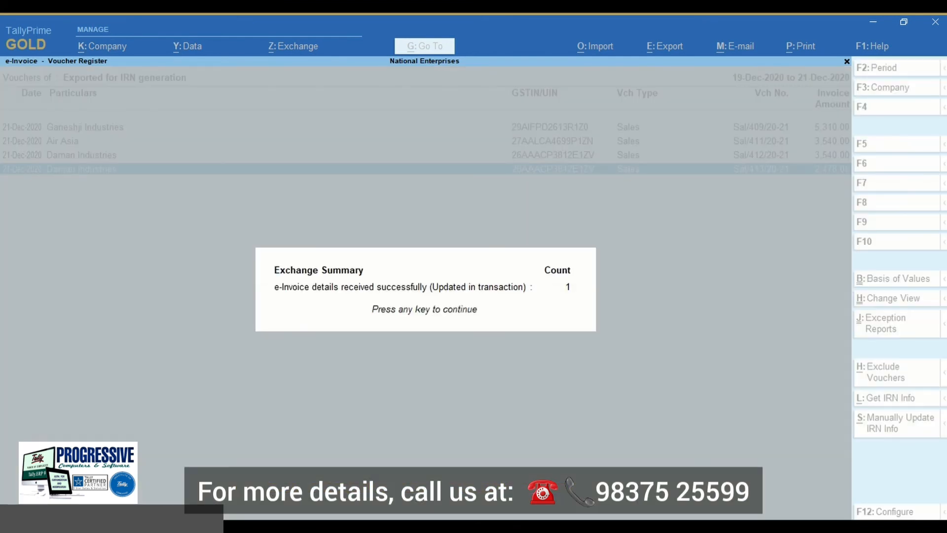
key("Return")
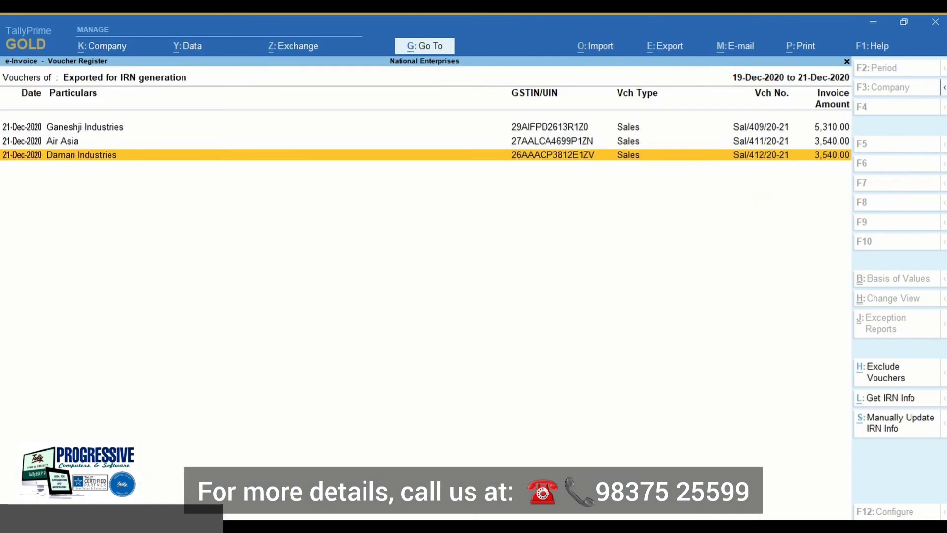
- Open invoice Sal/413/20-21 from the 'IRN generated from e-Invoice system' list
key("Escape")
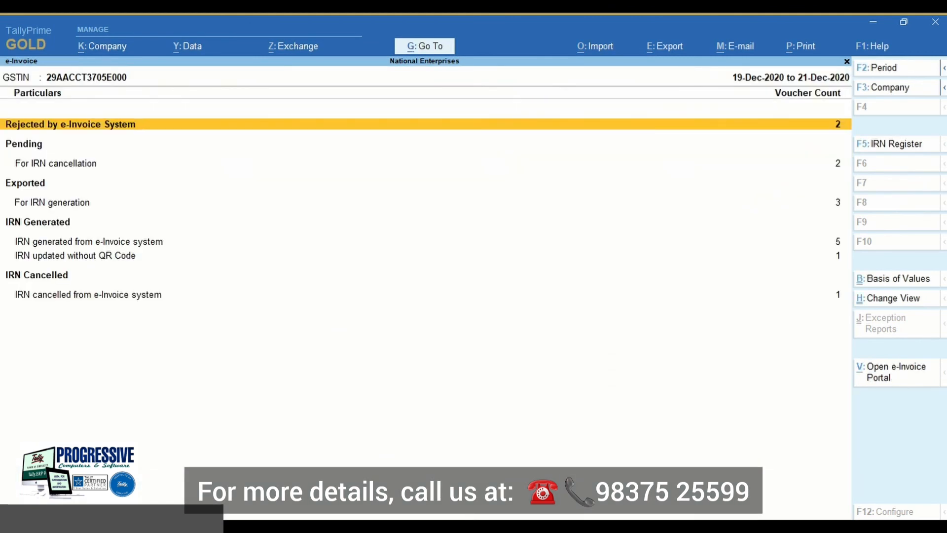
key("Down")
key("Down")
key("Down")
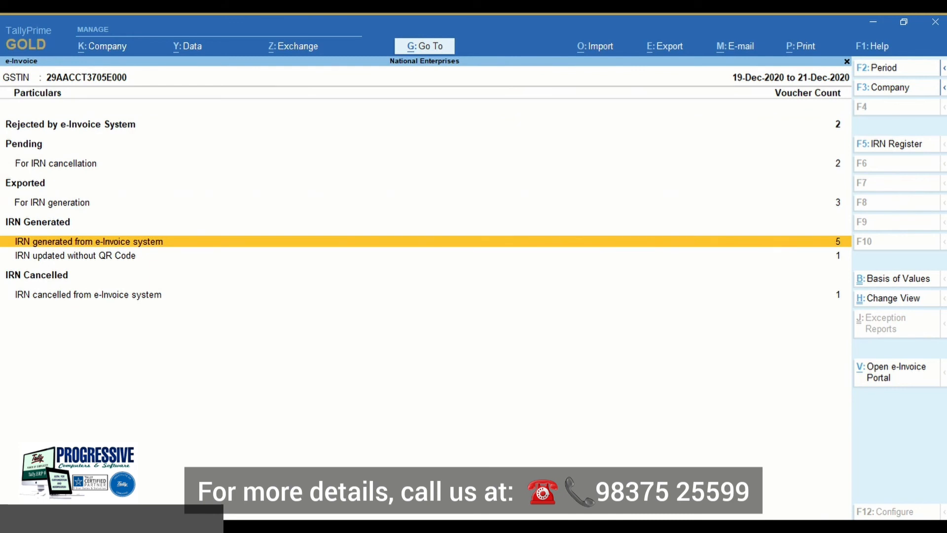
key("Return")
key("Down")
key("Down")
key("Down")
key("Down")
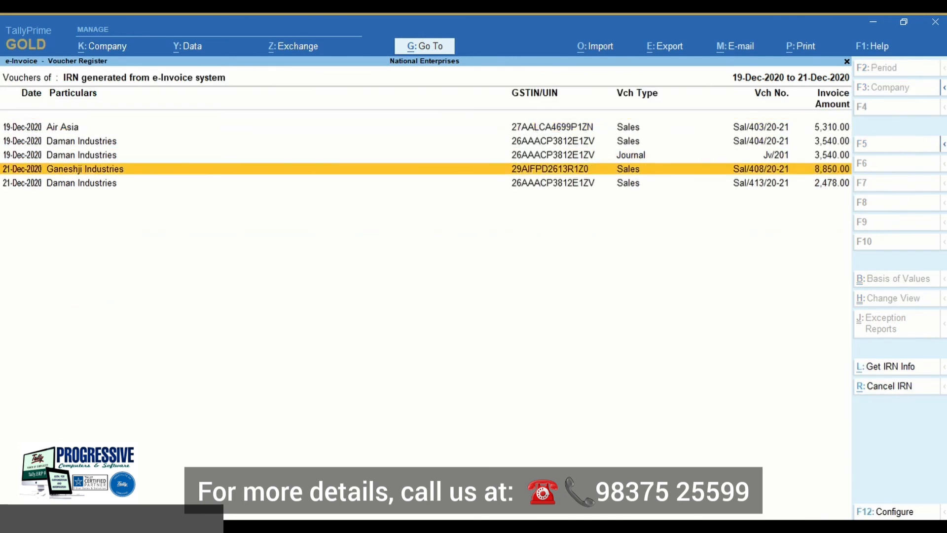
key("Return")
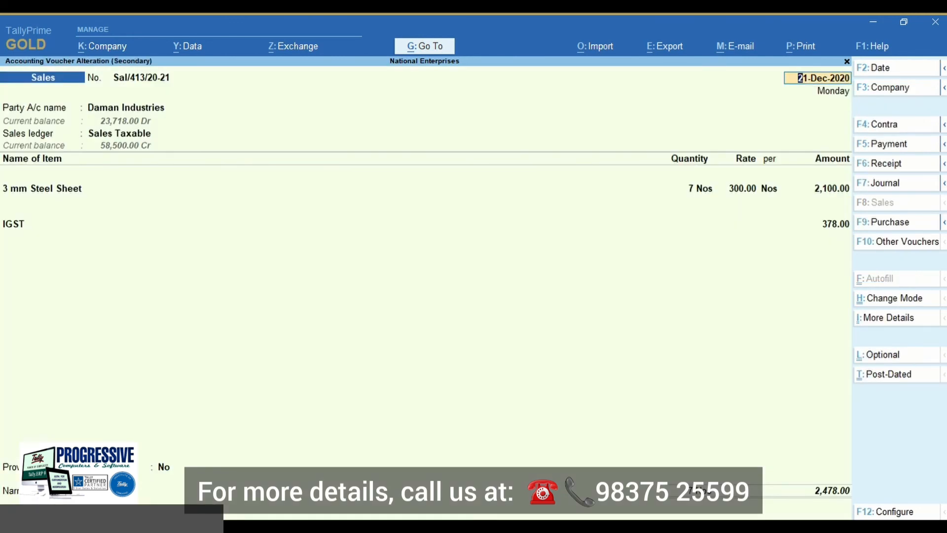
- Preview the tax invoice with its QR code at full size
key("ctrl+p")
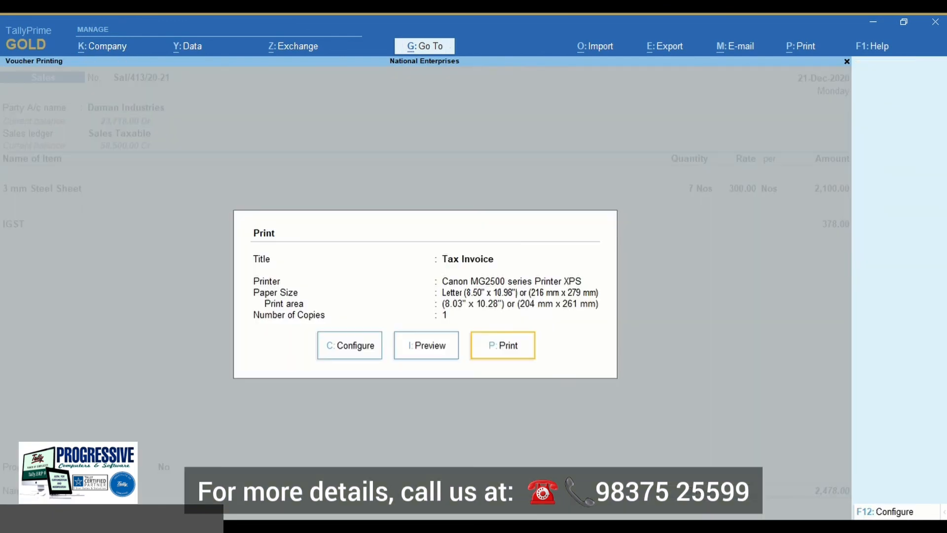
left_click(431, 353)
key("z")
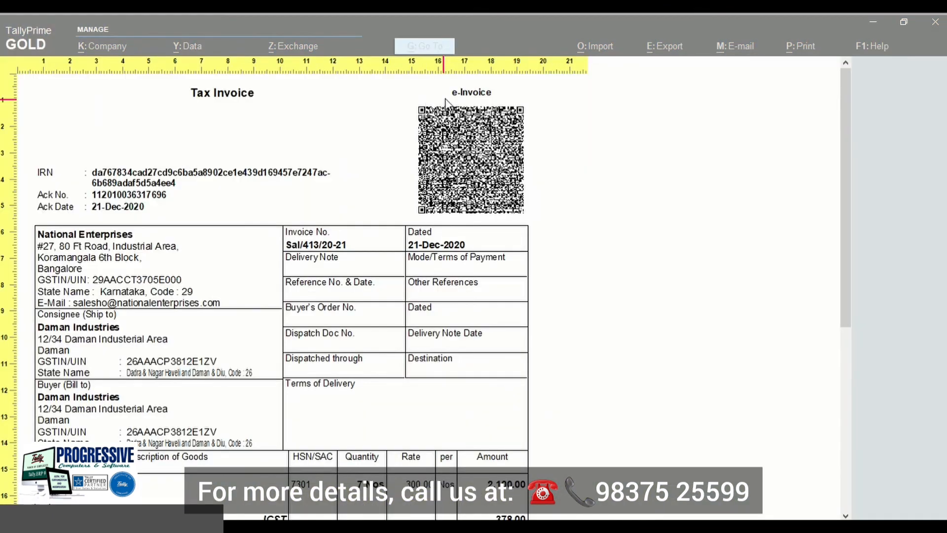